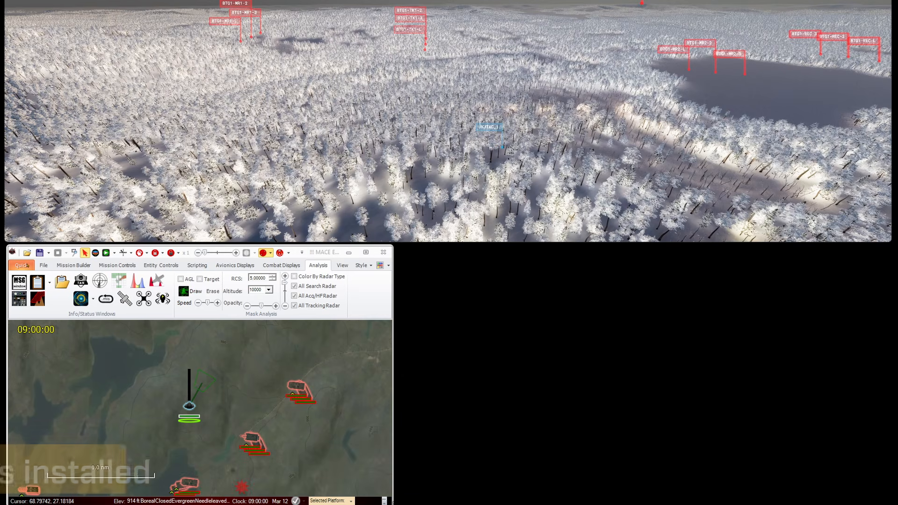
# Step: Inspect the Small Unmanned Aircraft Systems plugin details in the System Settings extensions list
pyautogui.click(27, 265)
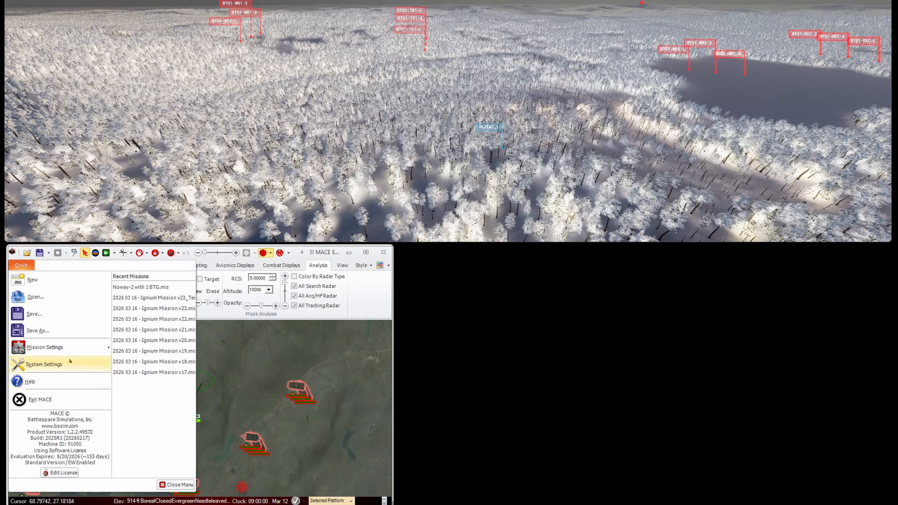
pyautogui.click(44, 364)
pyautogui.doubleClick(431, 129)
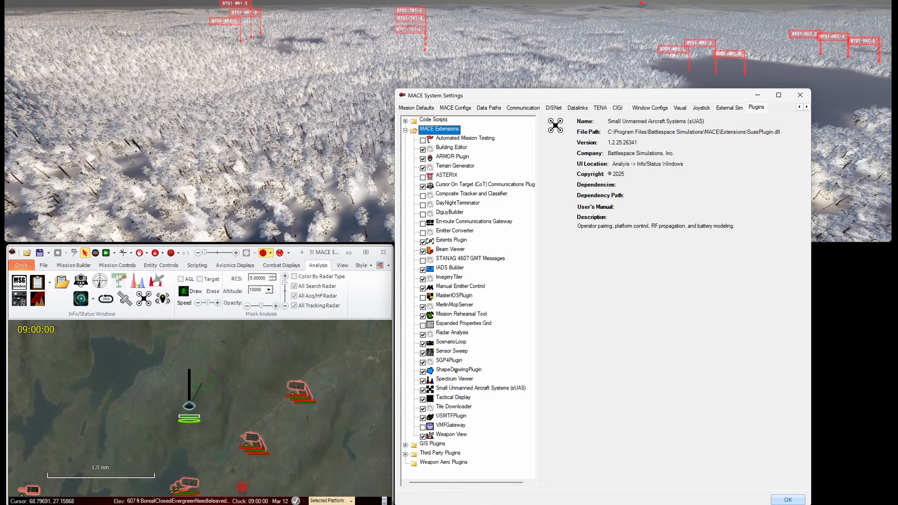
pyautogui.click(460, 390)
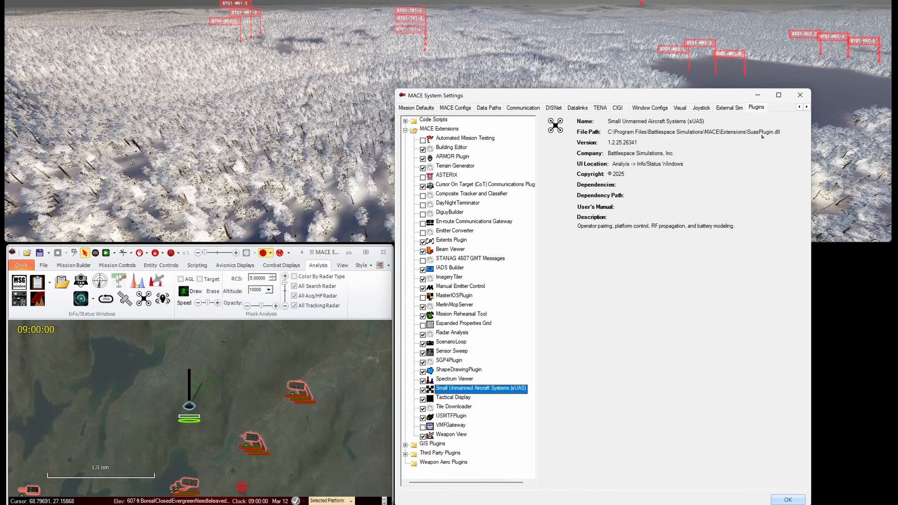
pyautogui.click(800, 95)
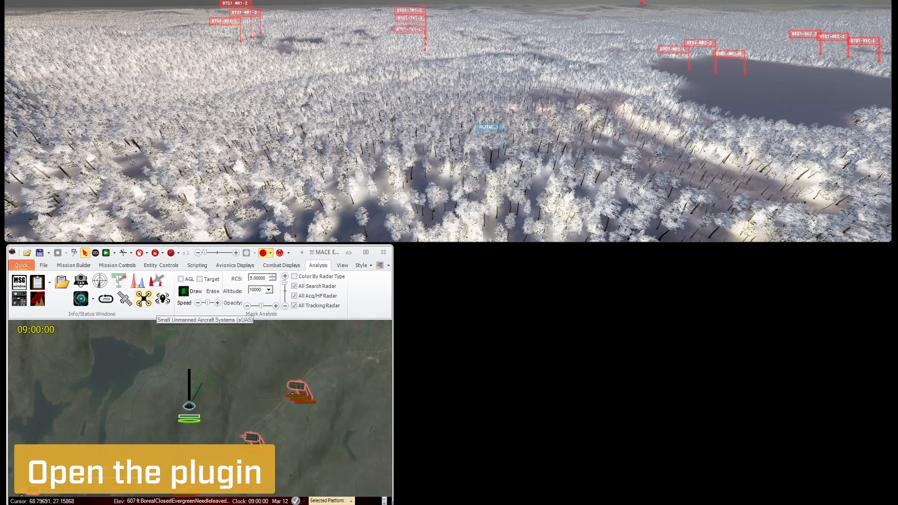
# Step: Place a Quadcopter 10" FPV on the map right beside the operator
pyautogui.click(142, 300)
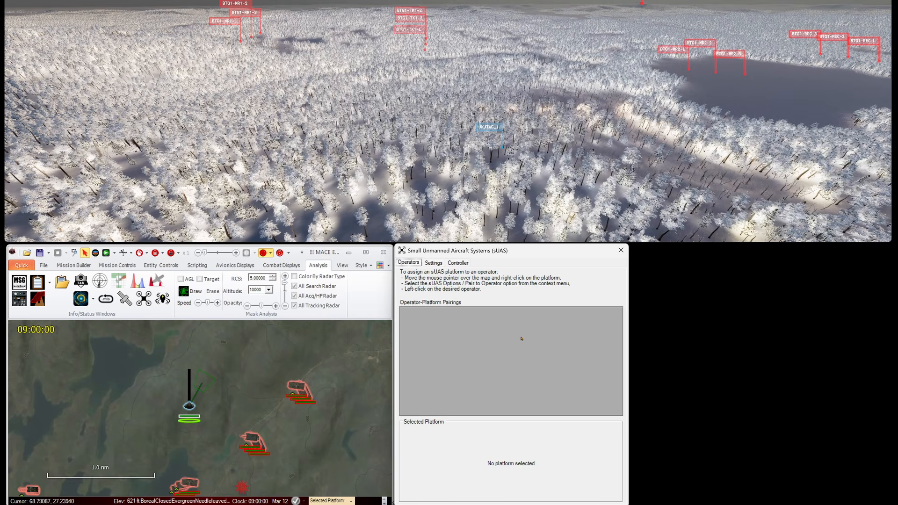
pyautogui.click(74, 265)
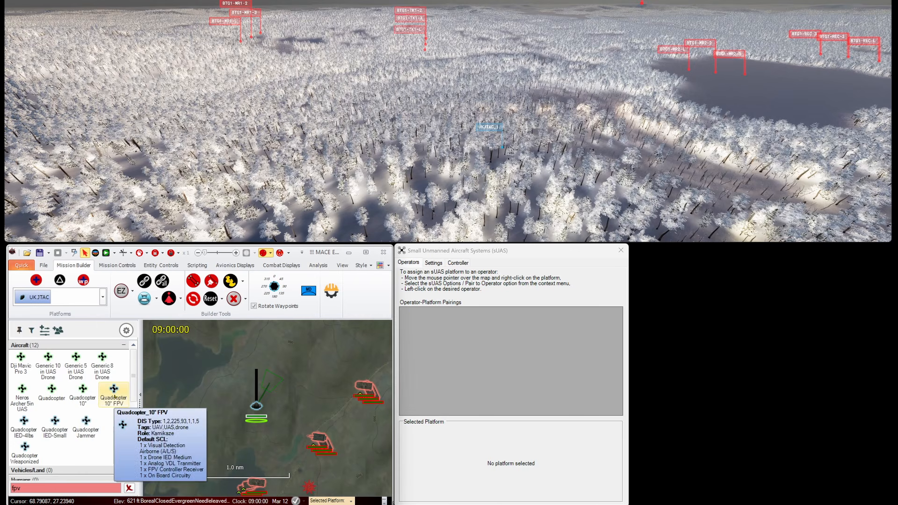
pyautogui.click(115, 397)
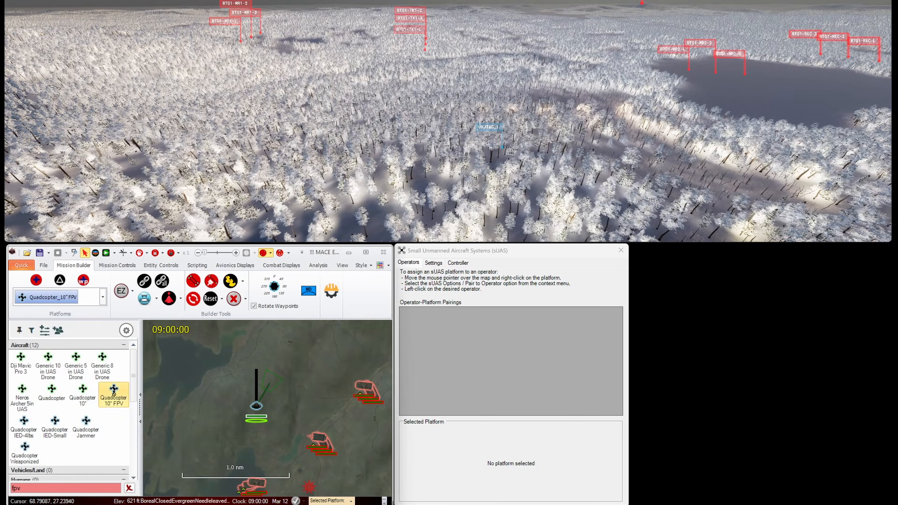
pyautogui.click(264, 395)
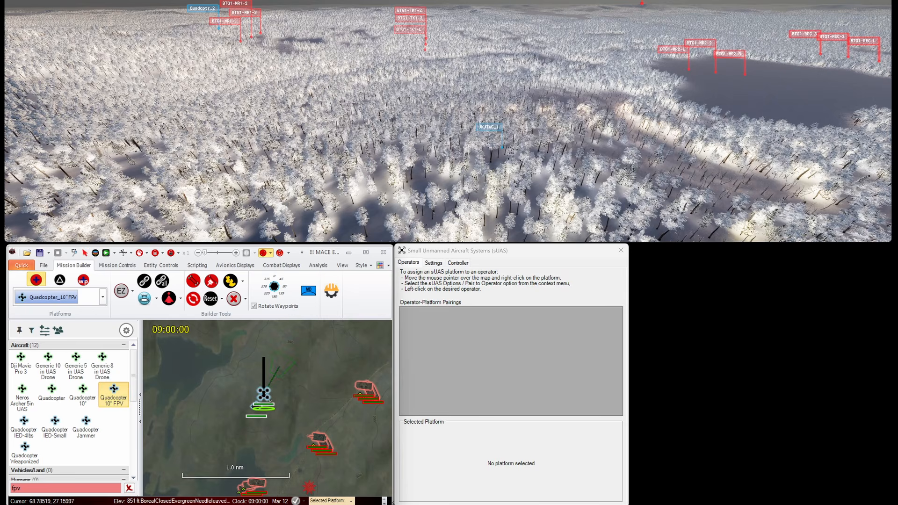
pyautogui.press('Escape')
pyautogui.moveTo(264, 394); pyautogui.dragTo(245, 393)
pyautogui.scroll(3, 230, 400)
pyautogui.scroll(-1, 230, 400)
# Step: Pair the new quadcopter with operator UKJTAC_1
pyautogui.rightClick(247, 395)
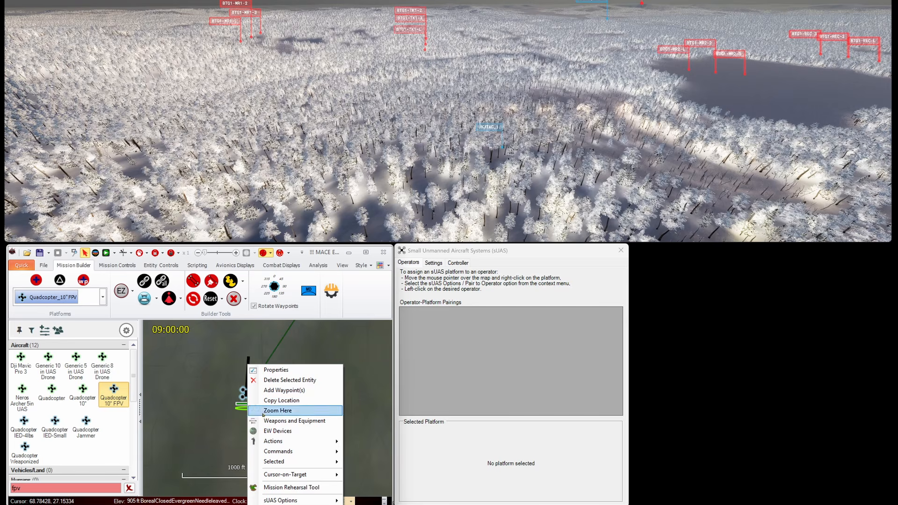
pyautogui.moveTo(308, 499)
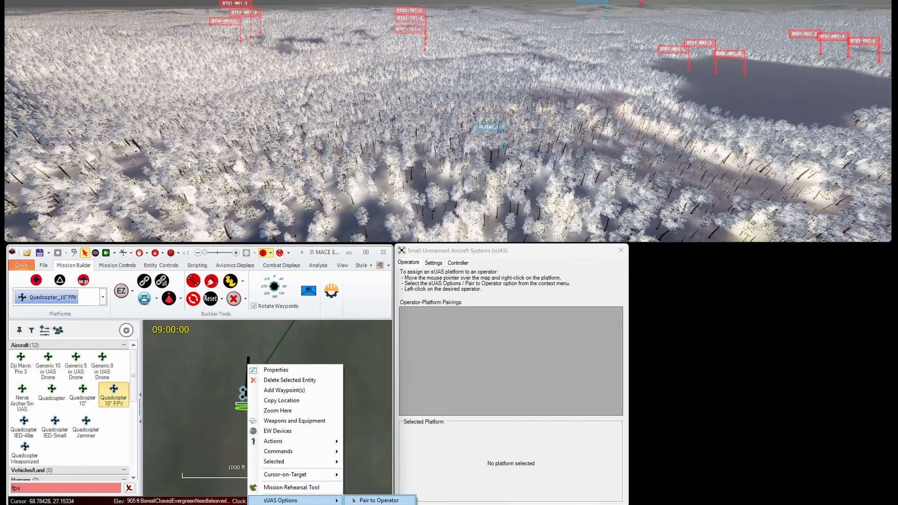
pyautogui.click(355, 501)
pyautogui.click(273, 404)
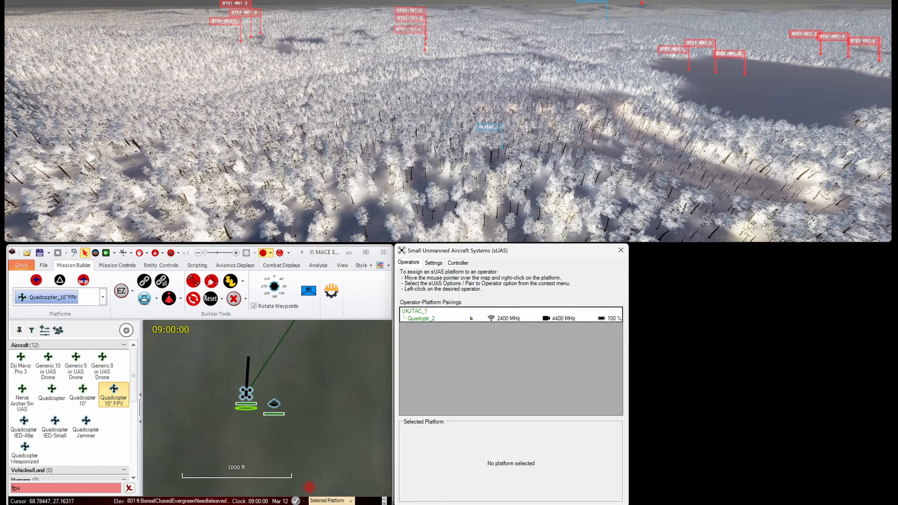
pyautogui.rightClick(250, 397)
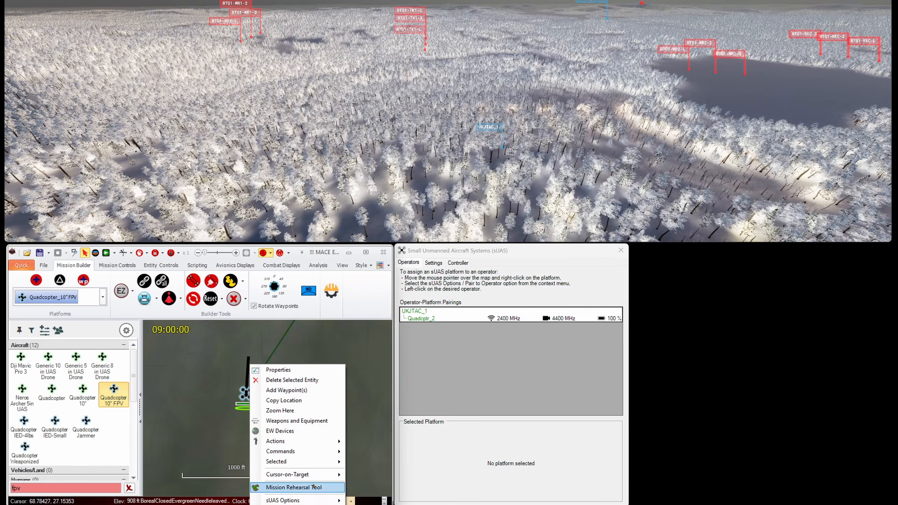
pyautogui.click(297, 421)
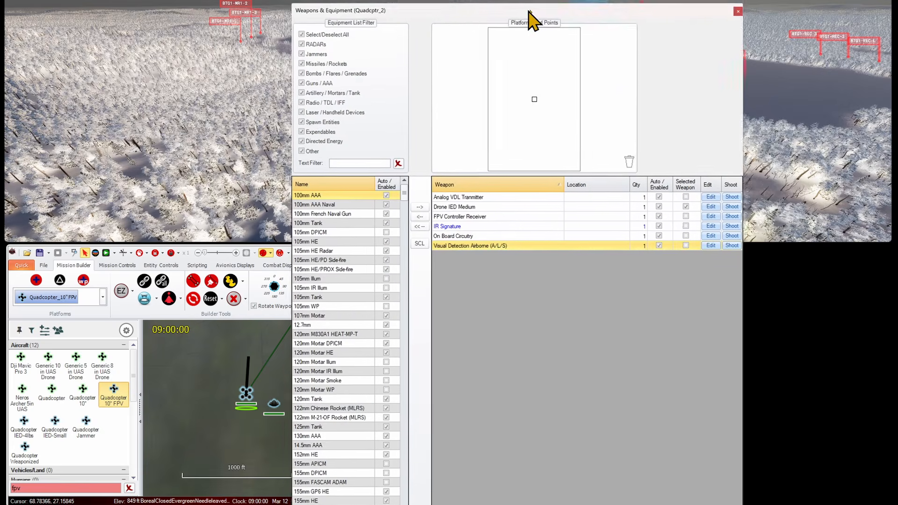
pyautogui.moveTo(528, 10); pyautogui.dragTo(612, 0)
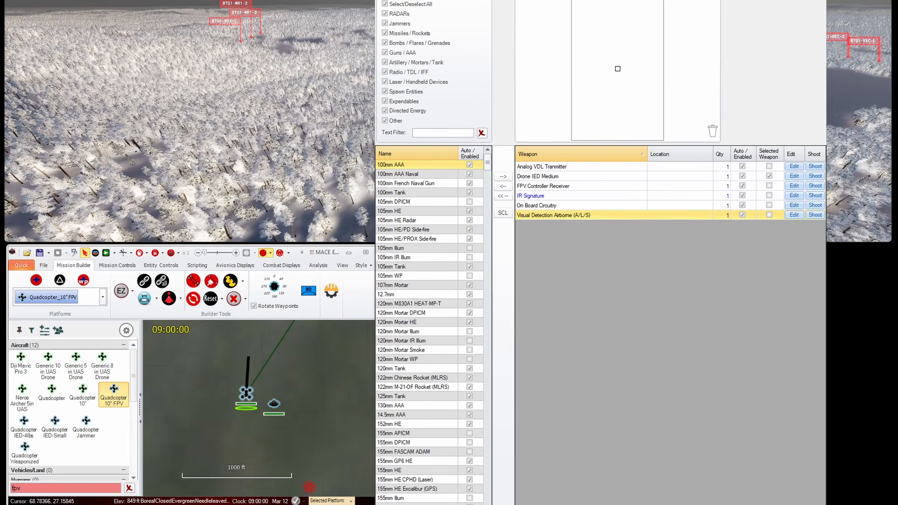
pyautogui.click(570, 187)
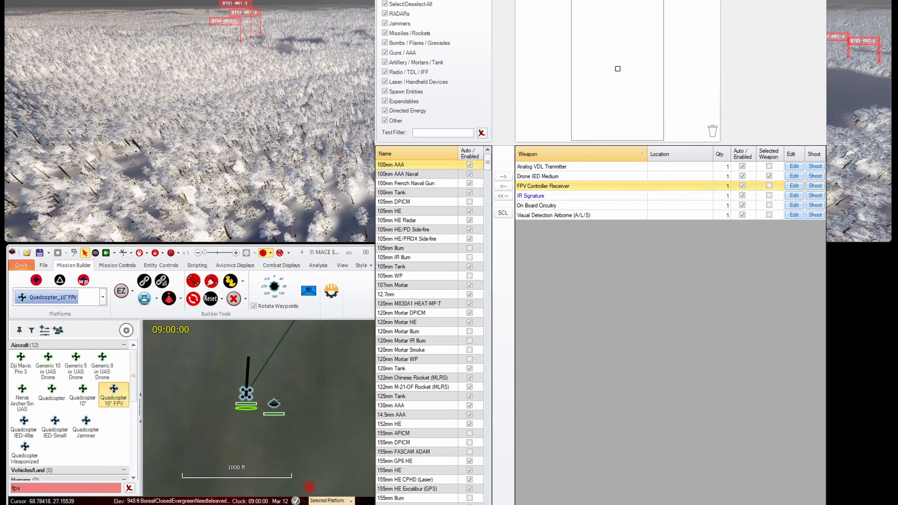
pyautogui.click(274, 404)
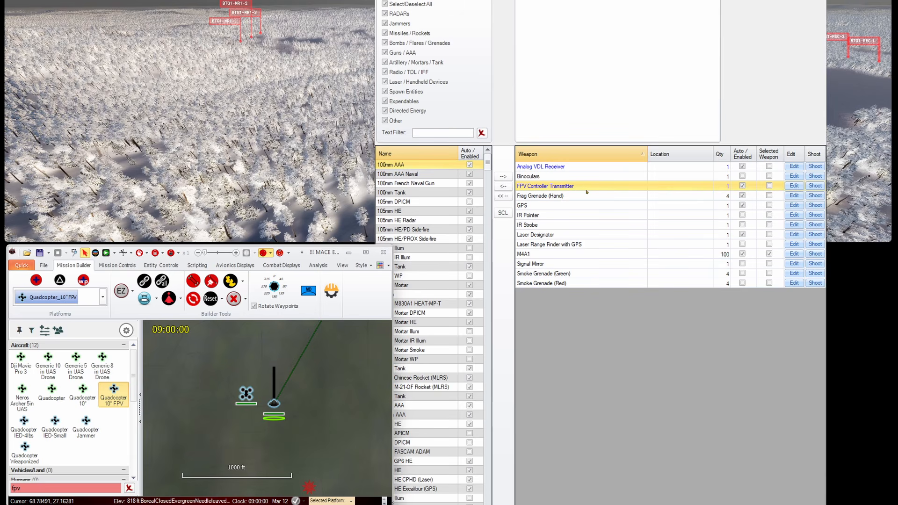
pyautogui.click(589, 168)
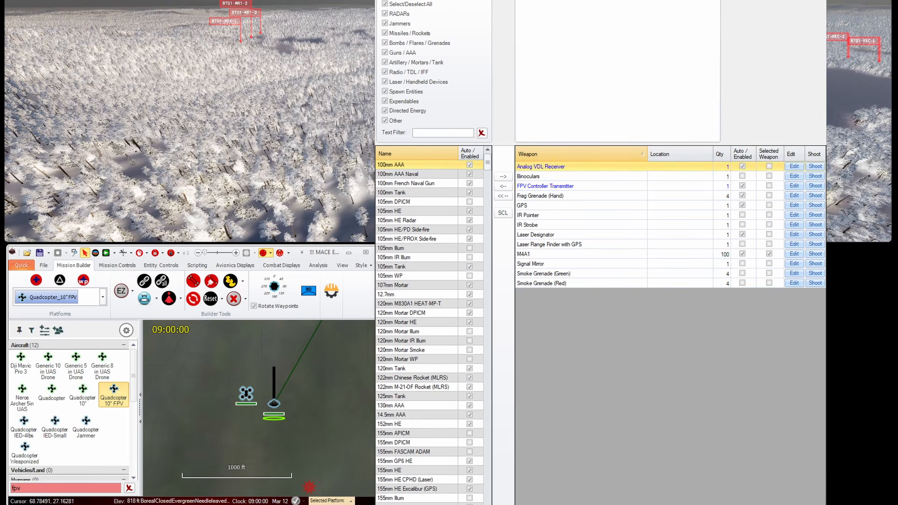
pyautogui.press('Escape')
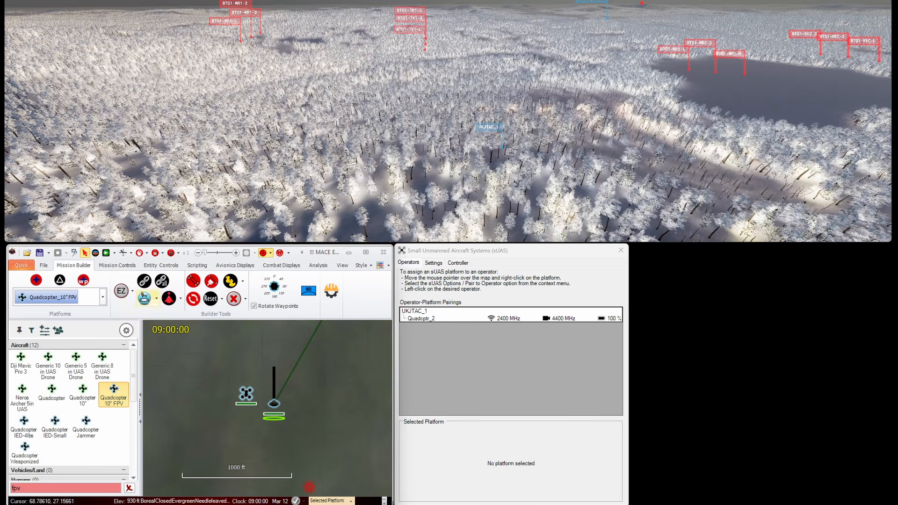
pyautogui.click(117, 266)
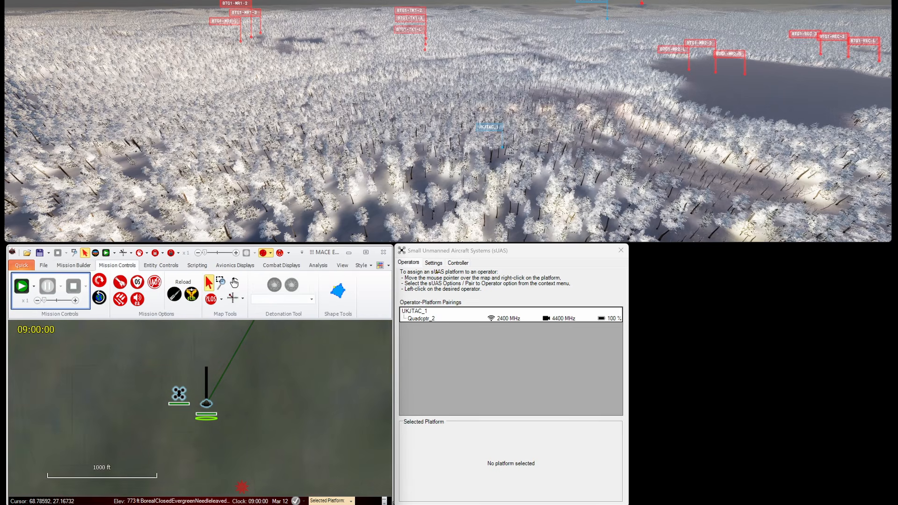
# Step: Show sUAS Settings, attach the 3D view to the quadcopter's camera with A, then bring up ARMOR's menu
pyautogui.click(439, 263)
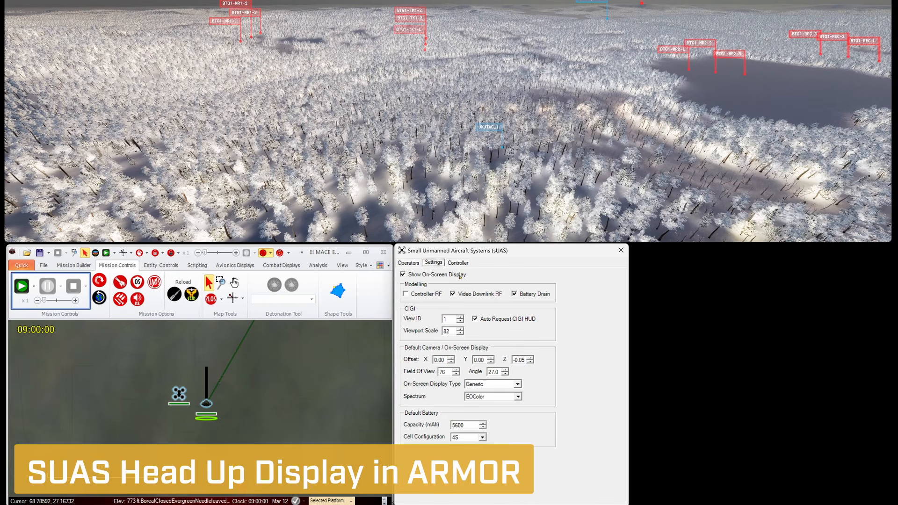
pyautogui.click(535, 185)
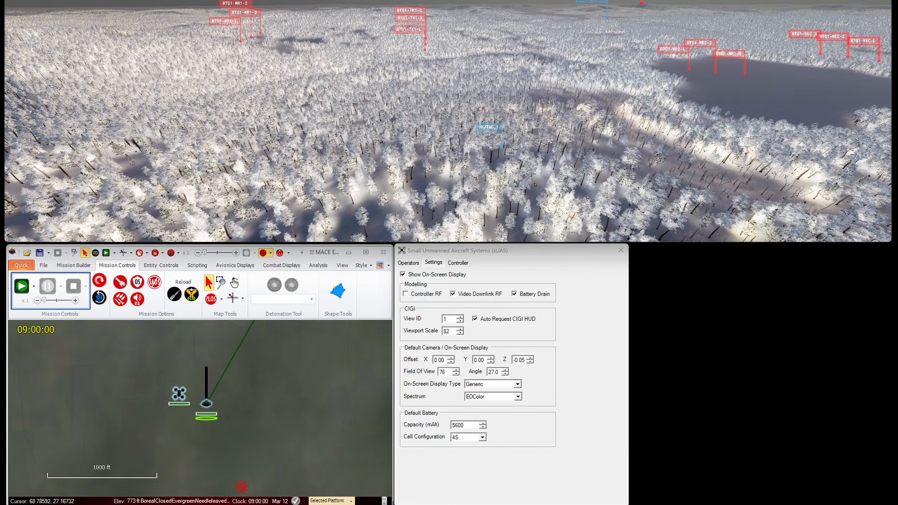
pyautogui.click(178, 393)
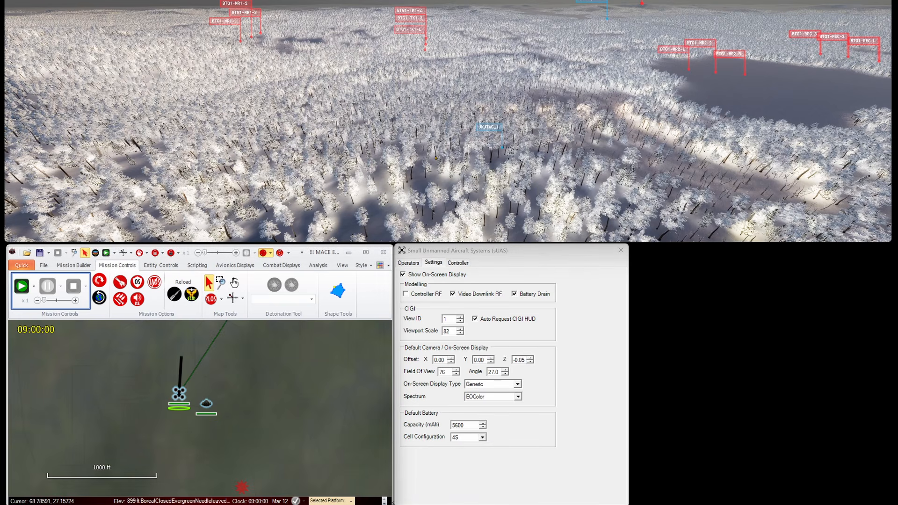
pyautogui.click(436, 158)
pyautogui.press('a')
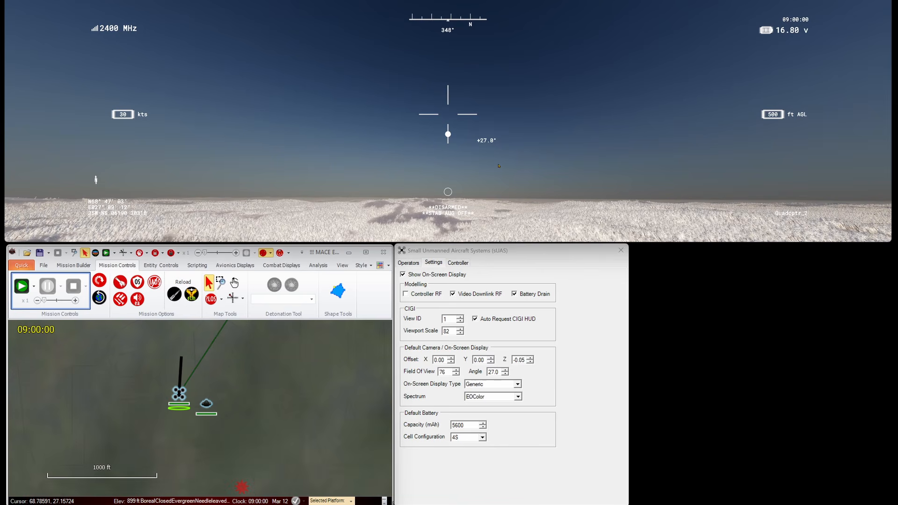
pyautogui.press('Escape')
pyautogui.click(48, 133)
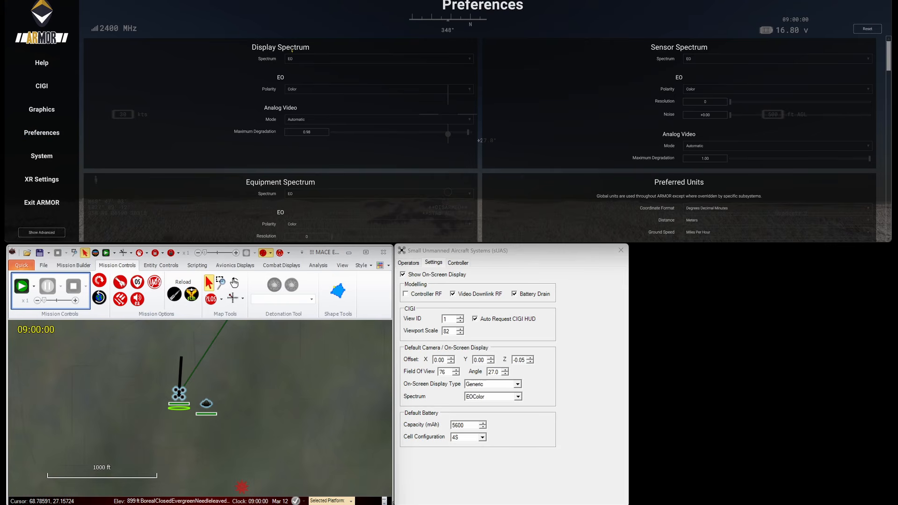
pyautogui.click(307, 117)
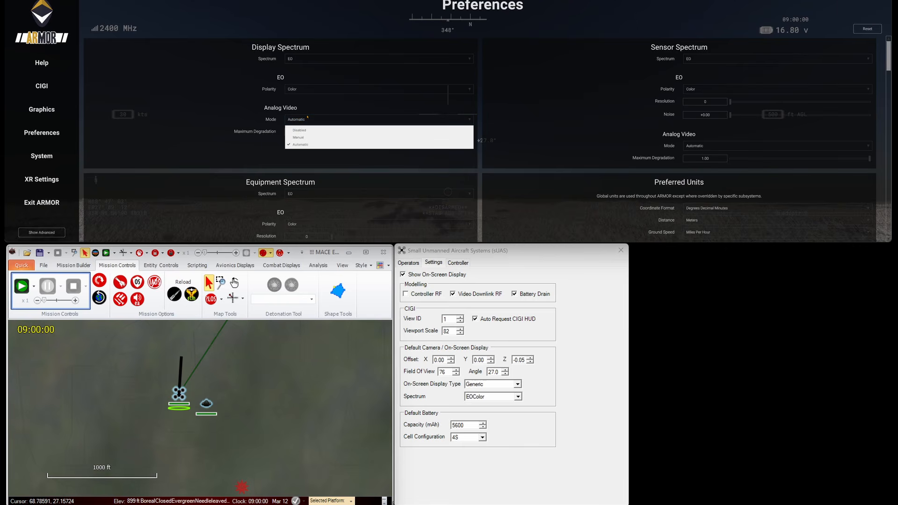
pyautogui.click(308, 117)
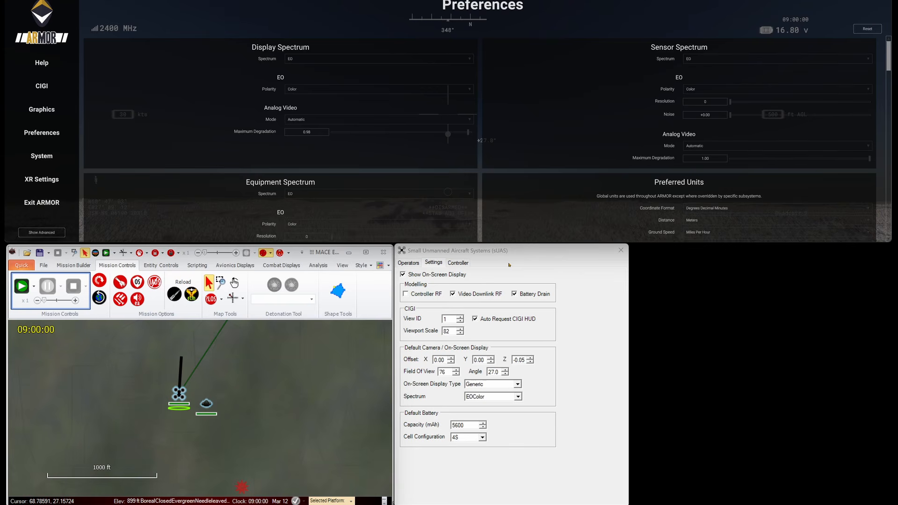
pyautogui.click(312, 132)
pyautogui.click(195, 127)
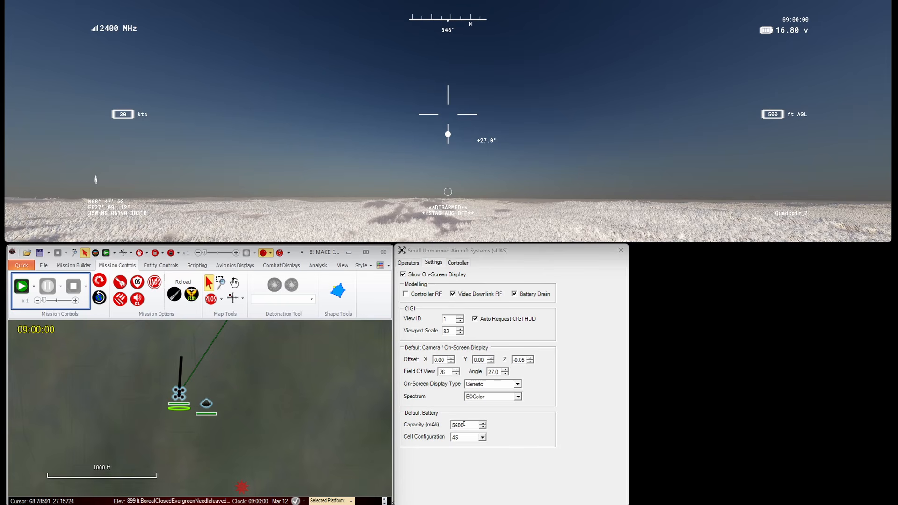
# Step: Set the default battery to 2500 mAh with 4S cells and enable controller RF modelling
pyautogui.moveTo(464, 424); pyautogui.dragTo(453, 423)
pyautogui.write('25')
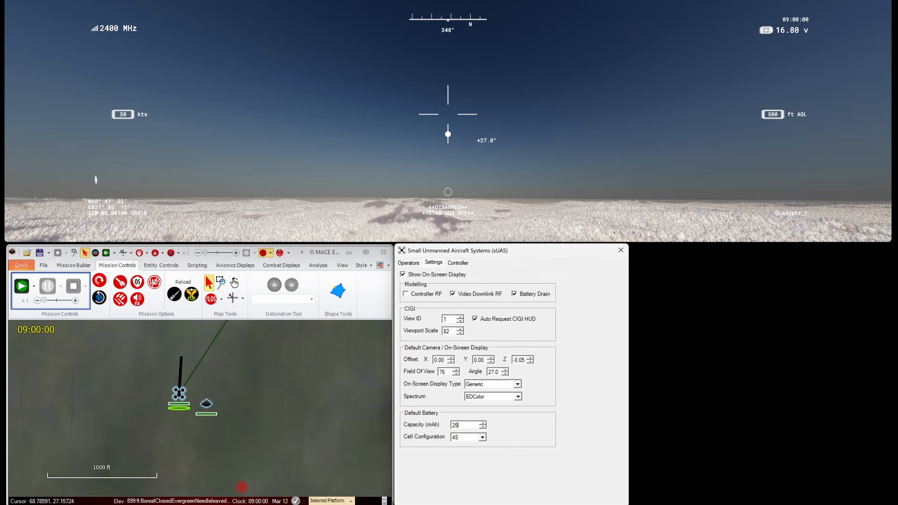
pyautogui.click(464, 439)
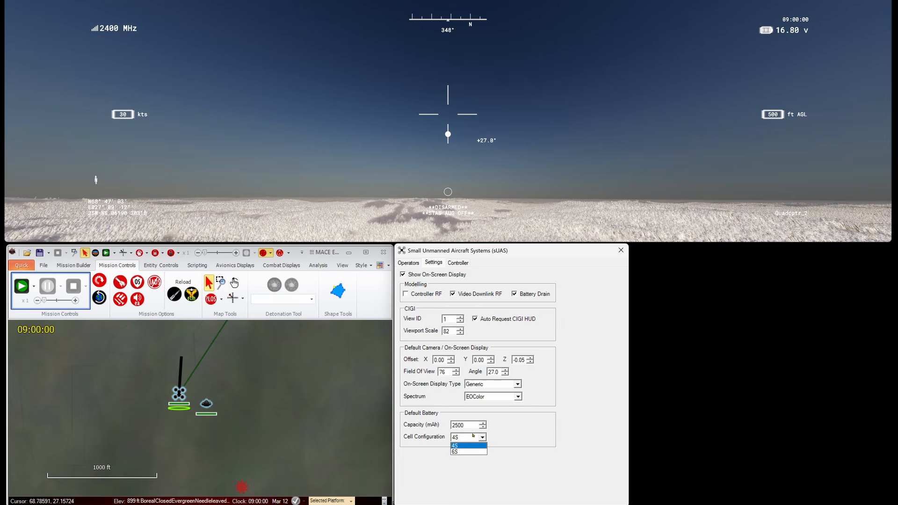
pyautogui.click(471, 452)
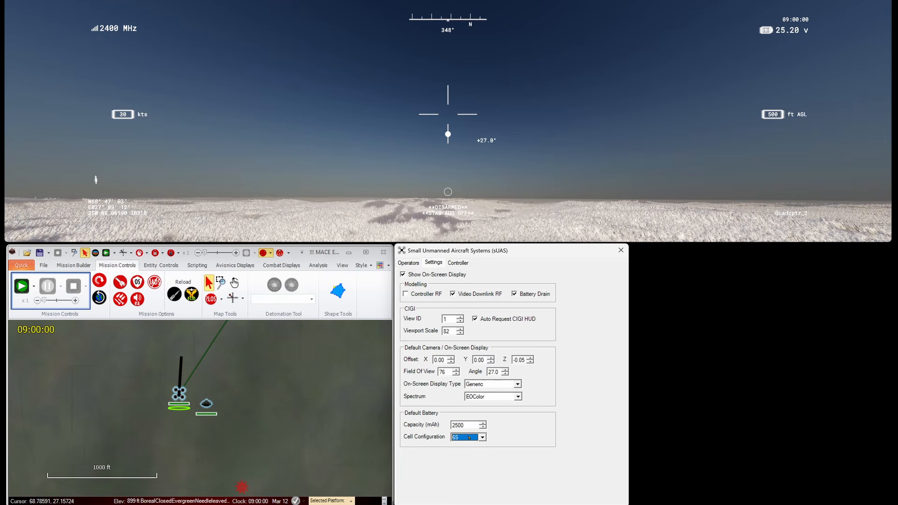
pyautogui.click(471, 439)
pyautogui.click(472, 446)
pyautogui.click(427, 295)
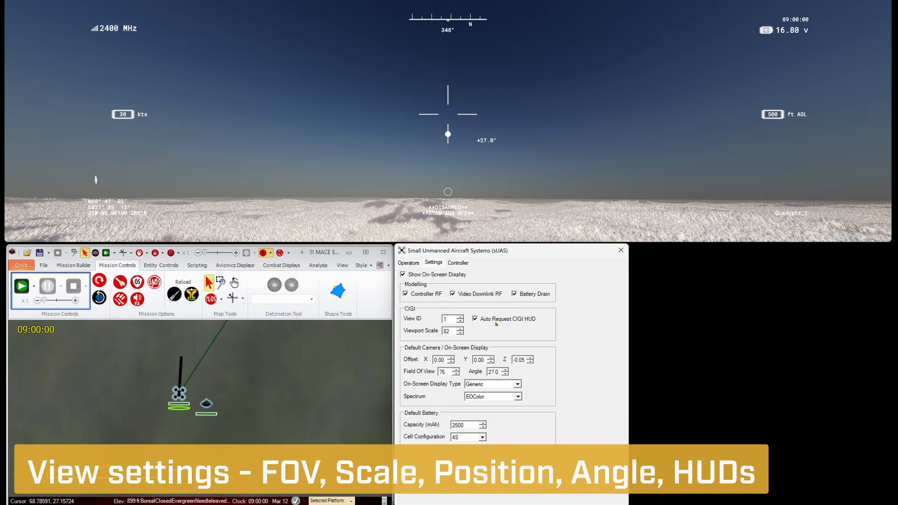
# Step: Preview the BetaFlight and Dev Sim on-screen display styles, then return to Generic
pyautogui.click(519, 384)
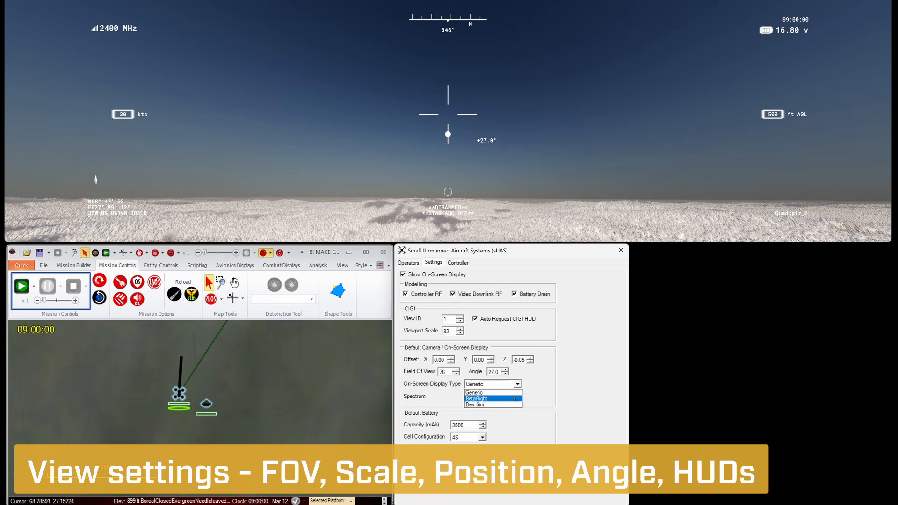
pyautogui.click(515, 396)
pyautogui.click(517, 384)
pyautogui.click(515, 405)
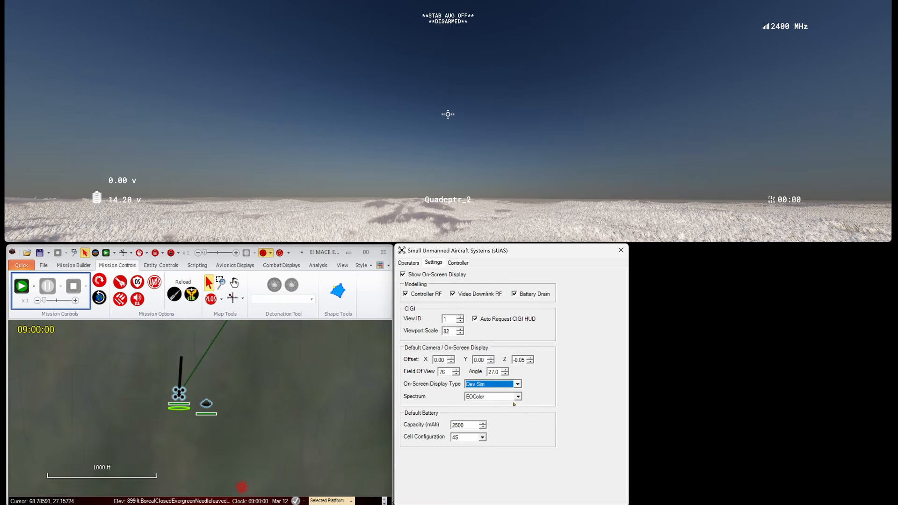
pyautogui.click(517, 384)
pyautogui.click(515, 393)
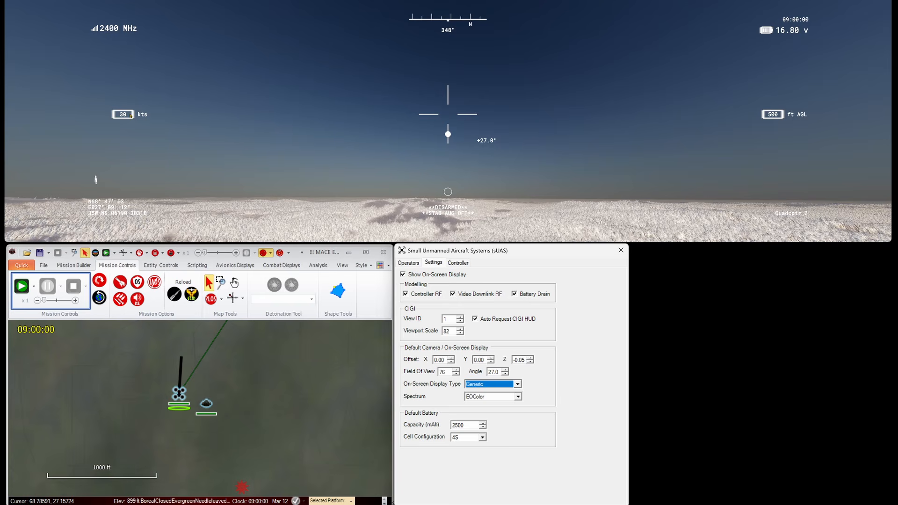
# Step: Set the camera viewport scale to 75 and field of view to 85
pyautogui.click(459, 333)
pyautogui.click(459, 333)
pyautogui.click(459, 333)
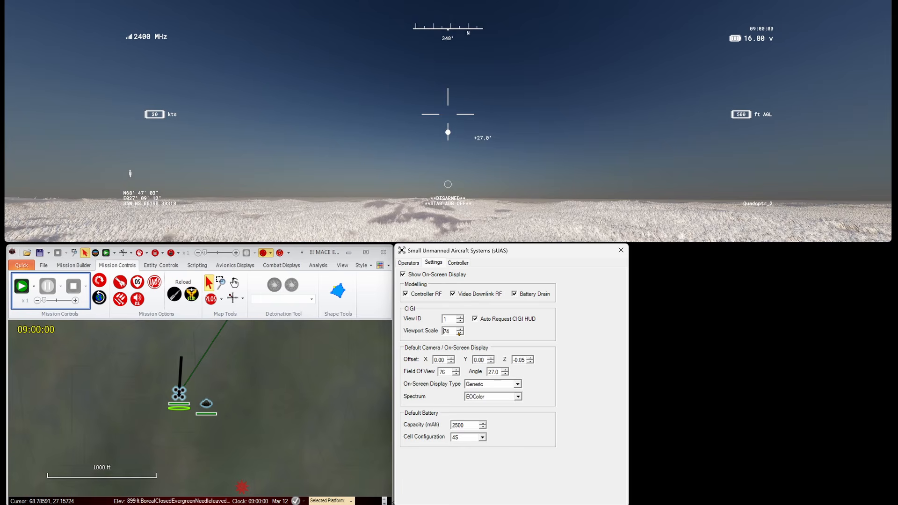
pyautogui.click(461, 329)
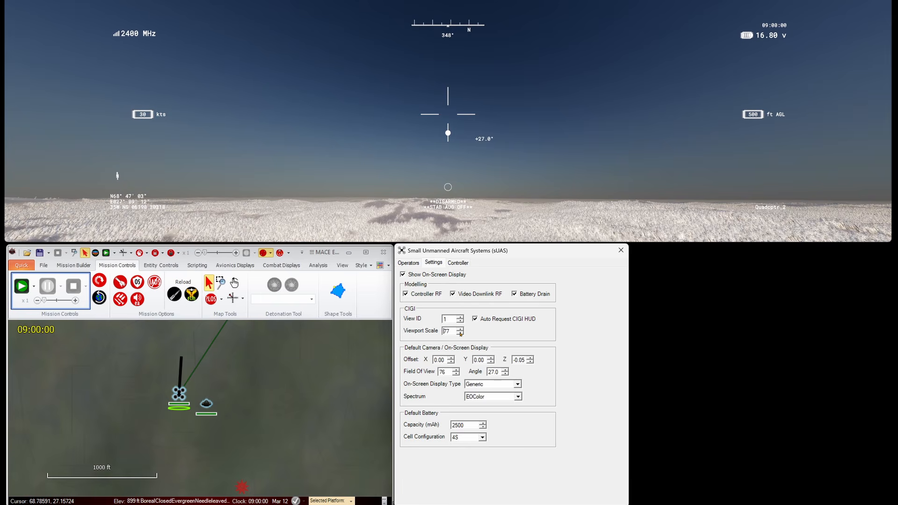
pyautogui.click(461, 333)
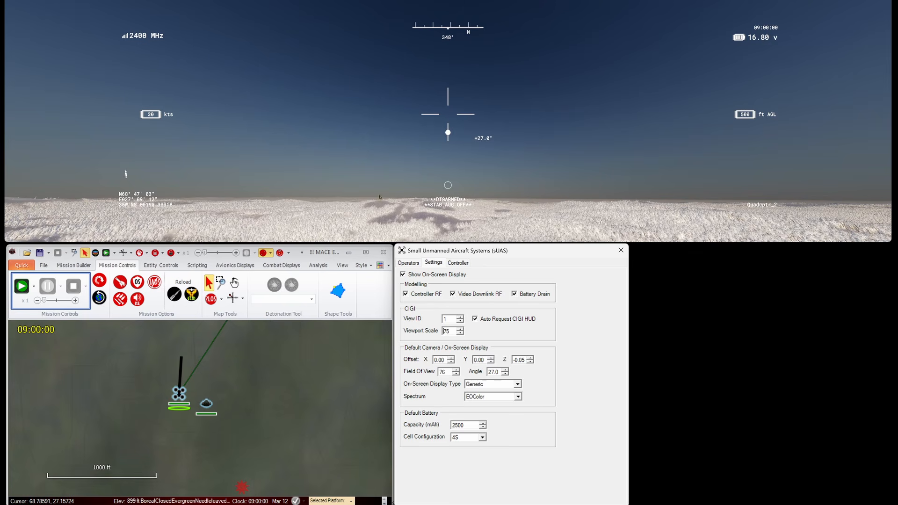
pyautogui.click(456, 374)
pyautogui.click(456, 374)
pyautogui.click(456, 374)
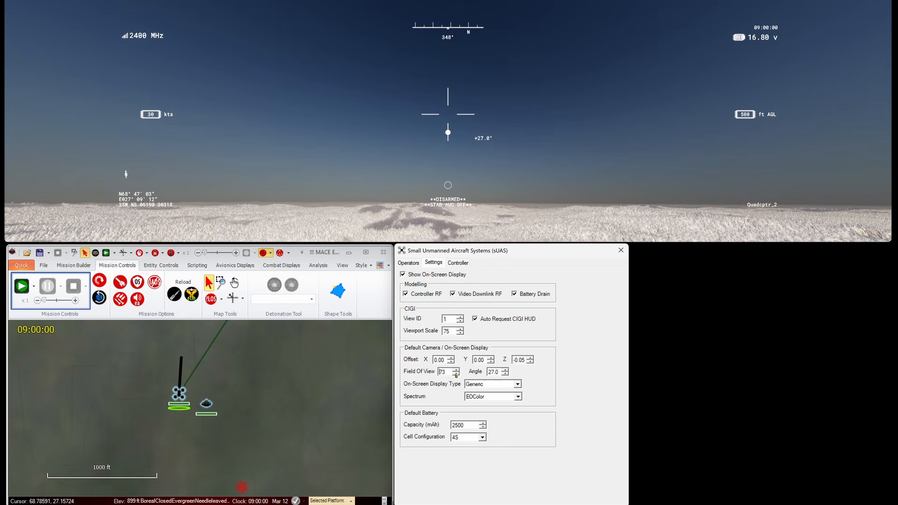
pyautogui.click(456, 375)
pyautogui.click(456, 374)
pyautogui.click(456, 374)
pyautogui.click(457, 374)
pyautogui.click(456, 375)
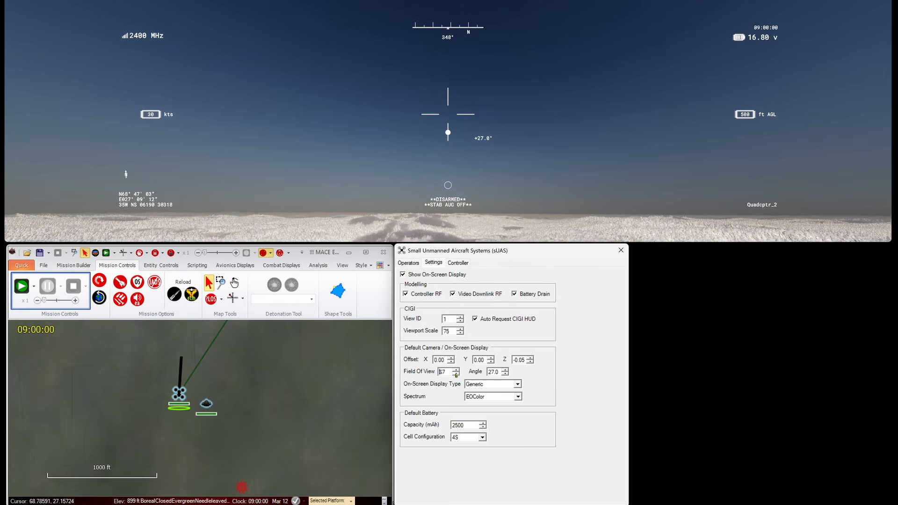
pyautogui.click(457, 373)
pyautogui.click(456, 374)
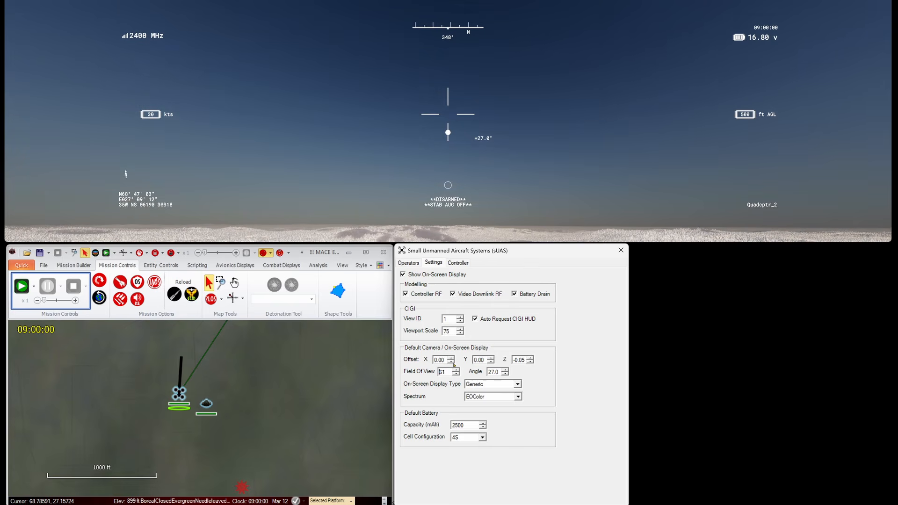
pyautogui.click(456, 369)
pyautogui.click(456, 369)
pyautogui.click(456, 369)
pyautogui.click(456, 370)
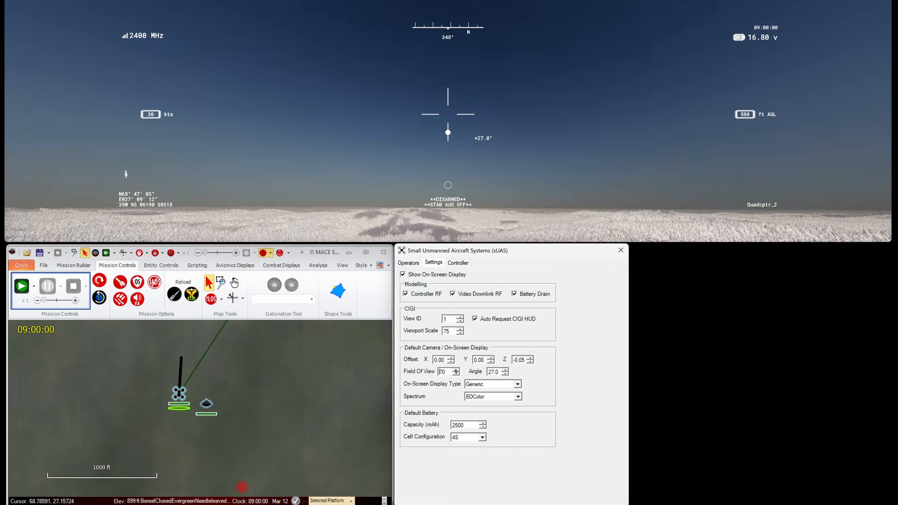
pyautogui.click(456, 370)
pyautogui.click(456, 369)
pyautogui.click(457, 369)
pyautogui.click(456, 370)
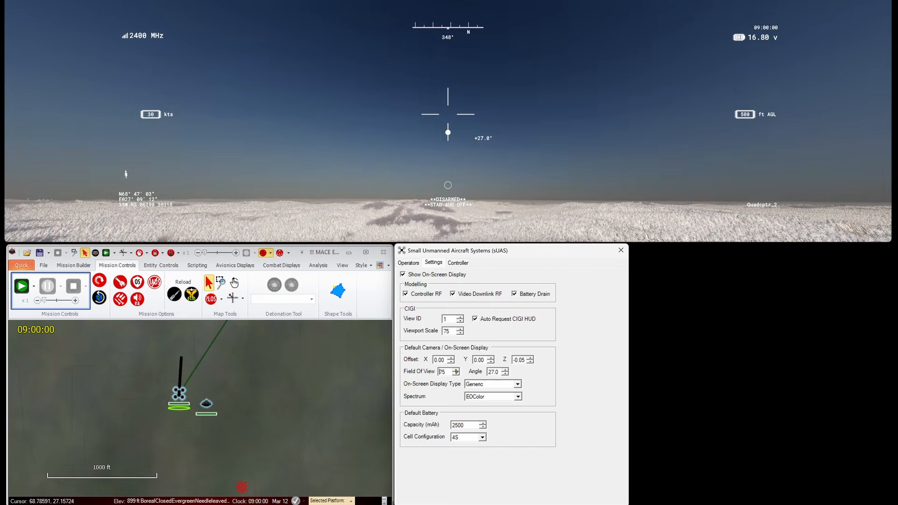
pyautogui.click(456, 369)
pyautogui.click(456, 370)
pyautogui.click(457, 369)
pyautogui.click(457, 370)
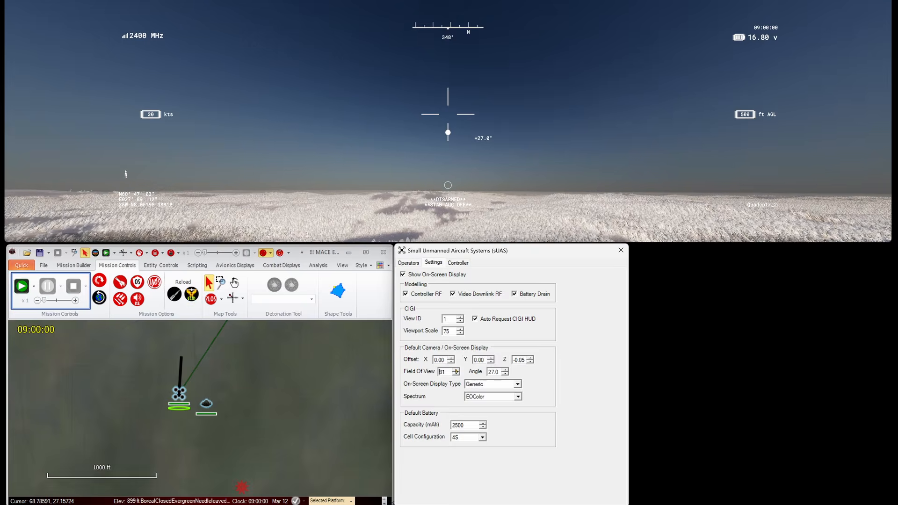
pyautogui.click(456, 370)
pyautogui.click(457, 370)
pyautogui.click(456, 369)
pyautogui.click(456, 370)
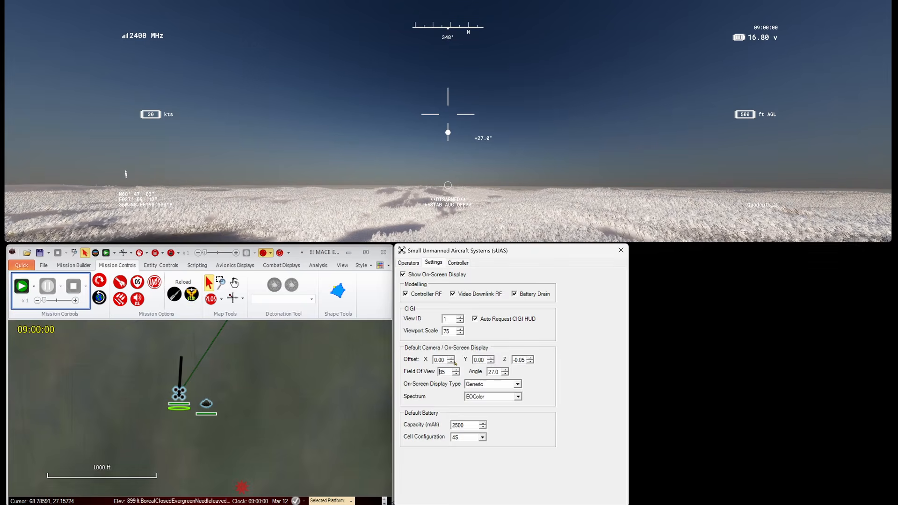
# Step: Tilt the camera angle down from 27.0 to 15.0
pyautogui.click(505, 375)
pyautogui.click(505, 375)
pyautogui.click(505, 374)
pyautogui.click(506, 374)
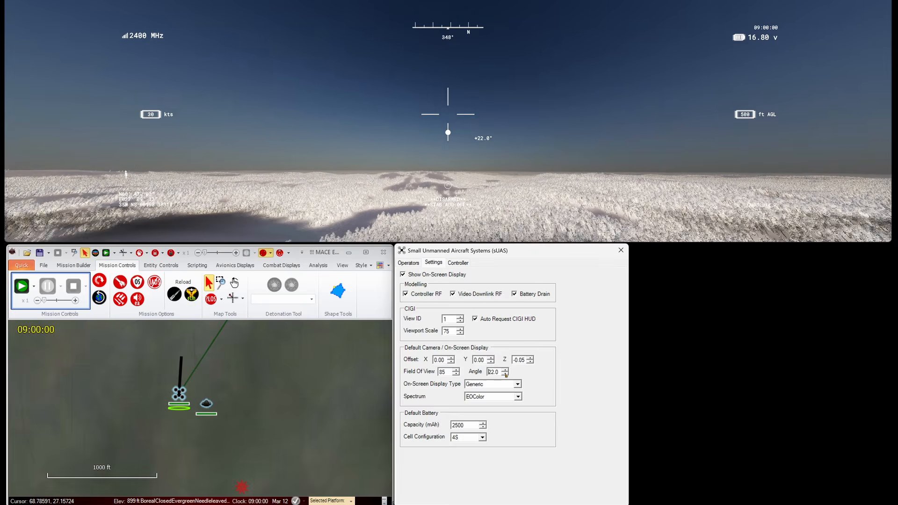
pyautogui.click(505, 375)
pyautogui.click(506, 374)
pyautogui.click(506, 374)
pyautogui.click(505, 374)
pyautogui.click(505, 370)
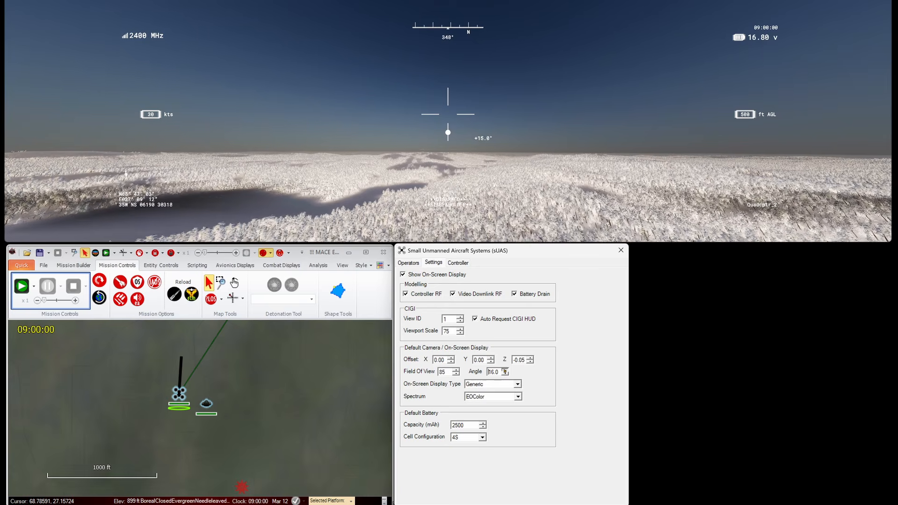
pyautogui.click(506, 374)
pyautogui.click(505, 374)
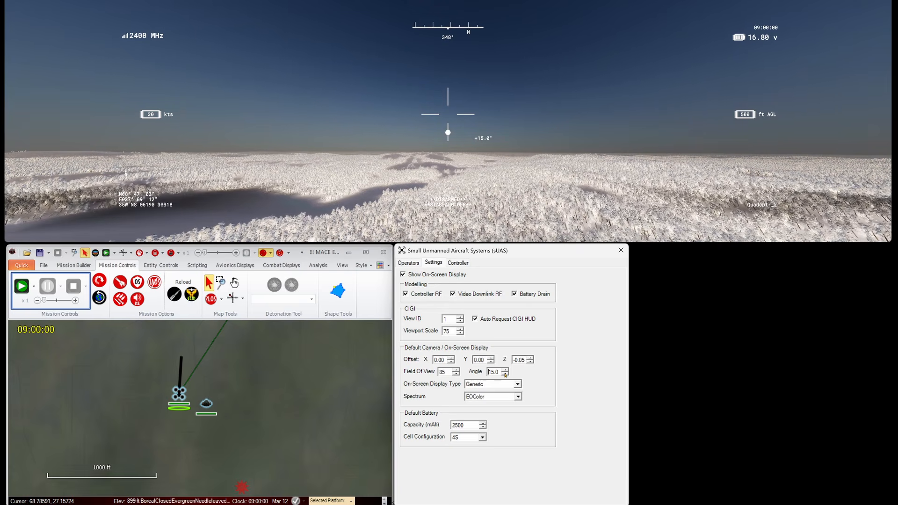
# Step: Test the camera X, Y and Z offsets, leaving them at 0.00, 0.00 and -0.05
pyautogui.click(529, 358)
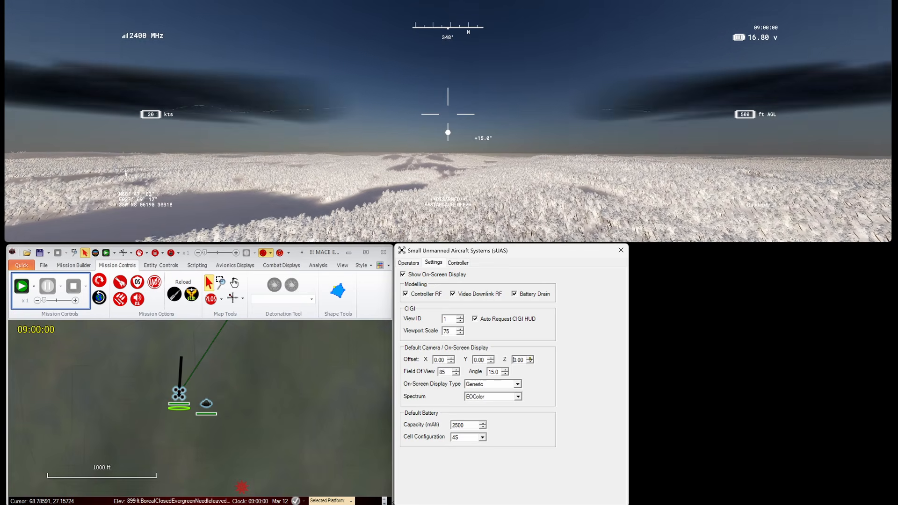
pyautogui.click(530, 362)
pyautogui.click(491, 362)
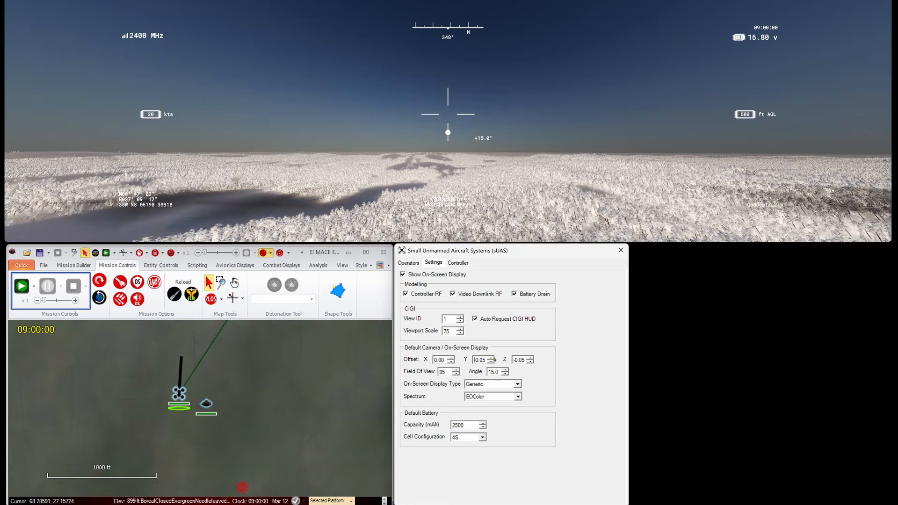
pyautogui.click(491, 358)
pyautogui.click(451, 358)
pyautogui.click(452, 362)
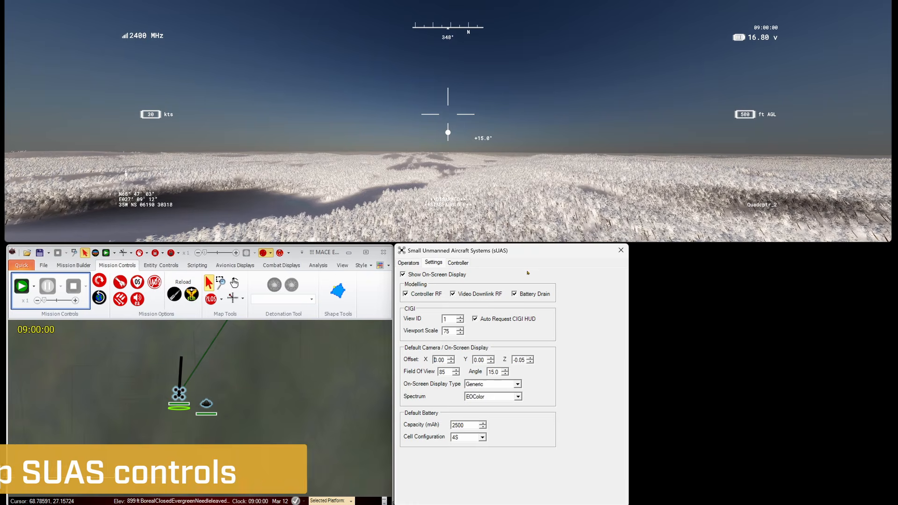
pyautogui.click(459, 263)
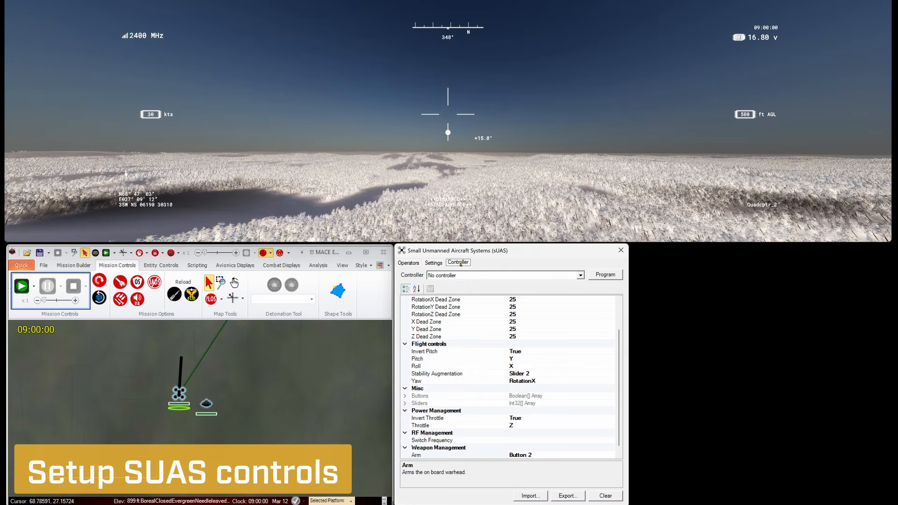
# Step: Check the available controllers, then refresh the joystick list on System Settings' Joystick tab
pyautogui.click(550, 277)
pyautogui.click(22, 265)
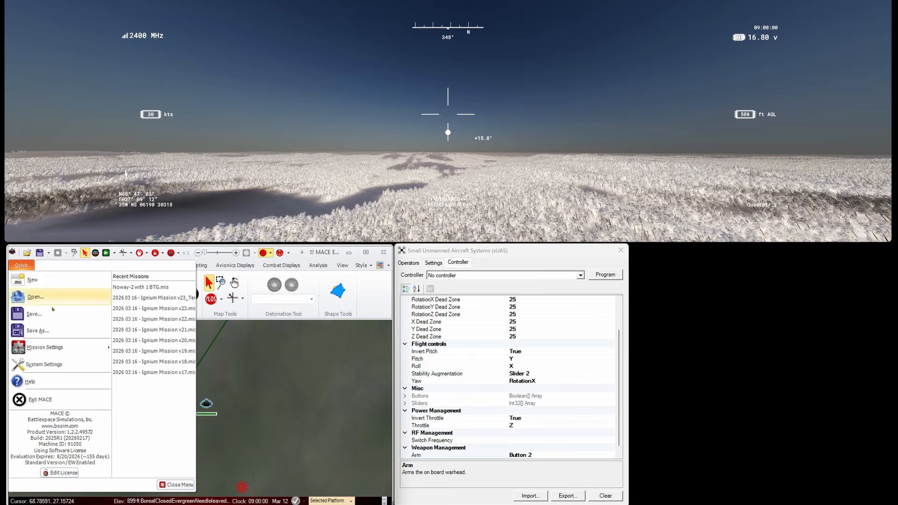
pyautogui.click(43, 364)
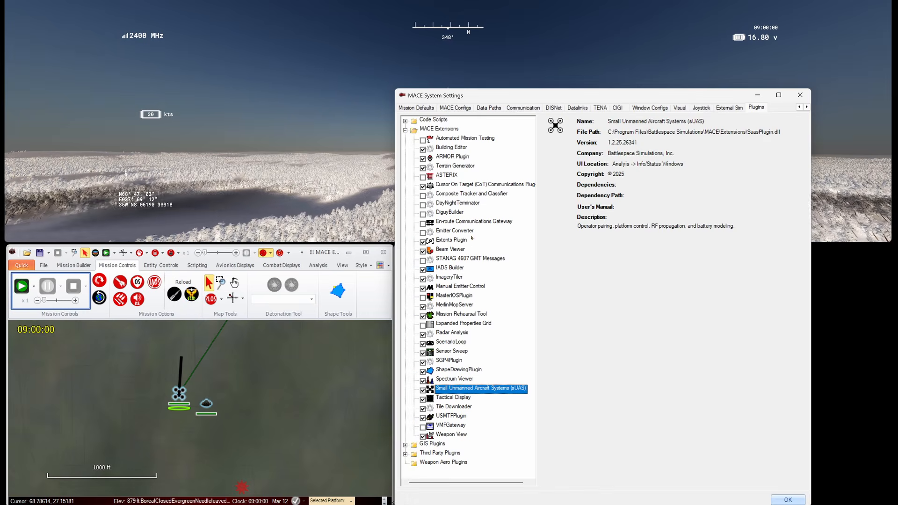
pyautogui.click(702, 108)
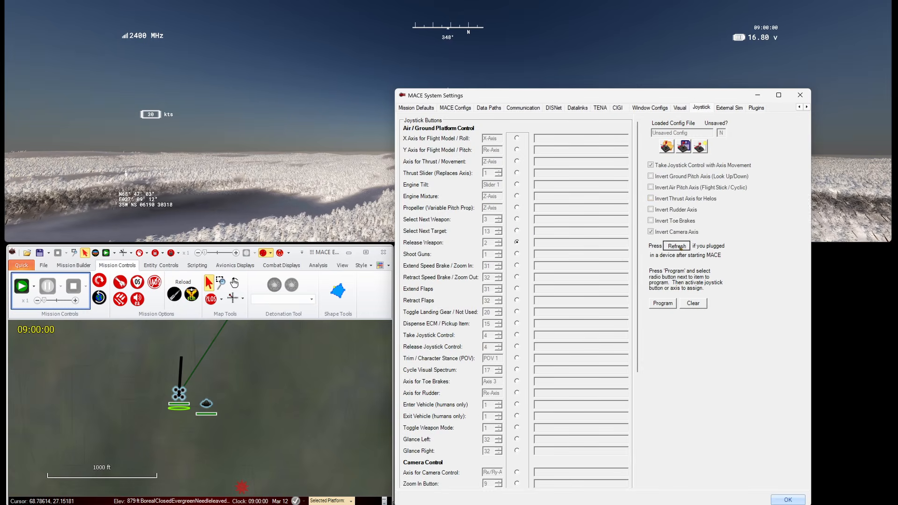
pyautogui.click(680, 247)
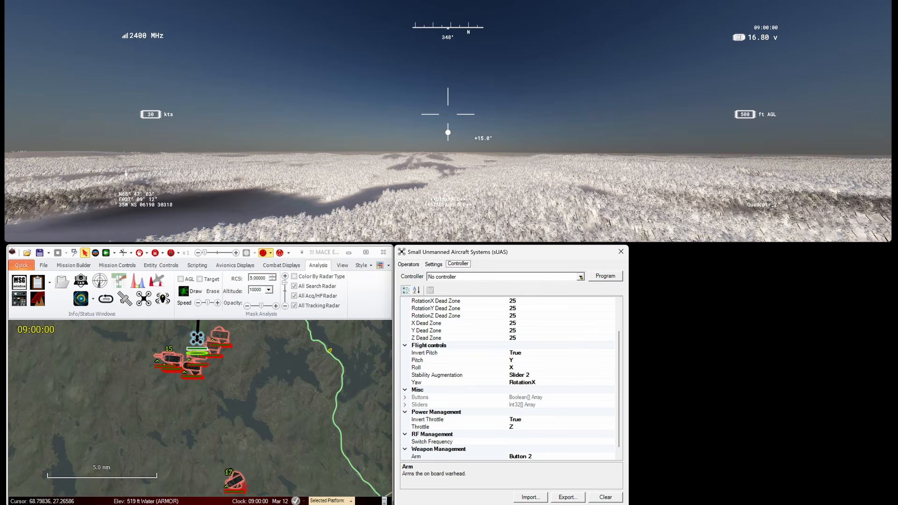
# Step: Select the RM TX16S Joystick and program the camera angle axis and increase/decrease mappings
pyautogui.click(580, 278)
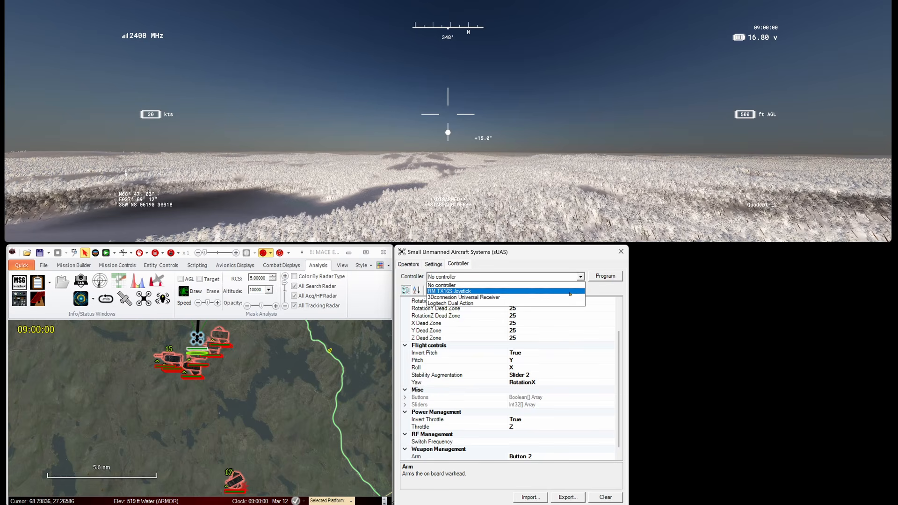
pyautogui.click(570, 292)
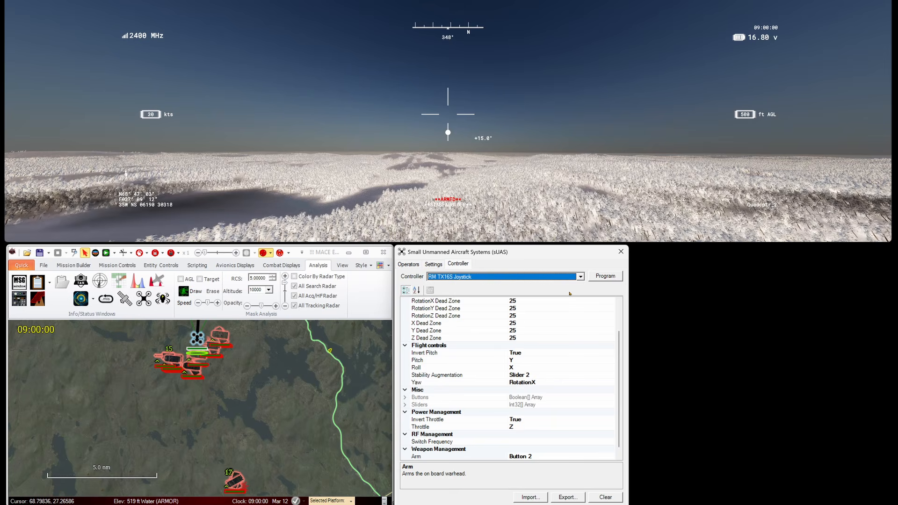
pyautogui.scroll(2, 617, 321)
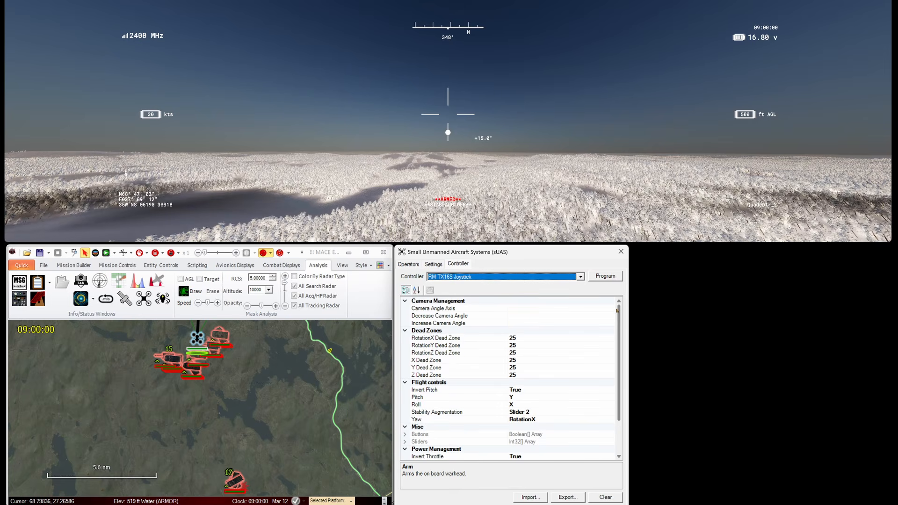
pyautogui.click(578, 304)
pyautogui.click(609, 277)
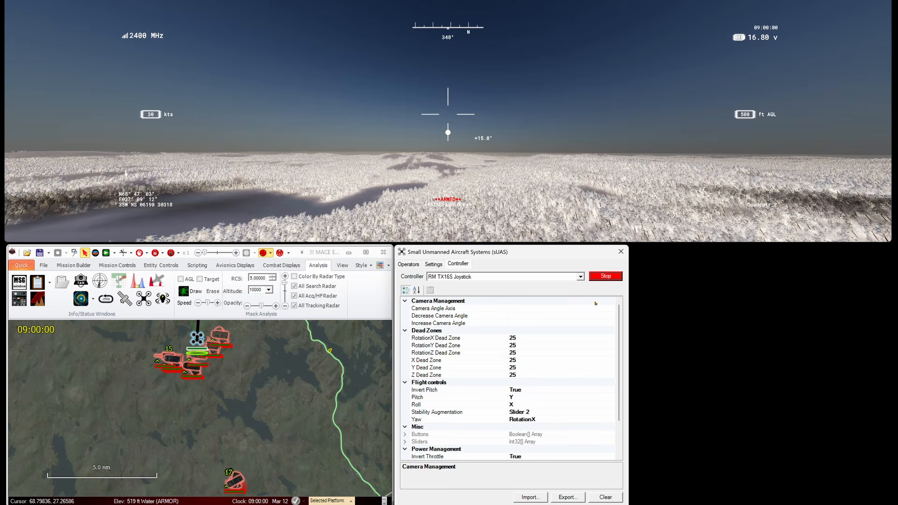
pyautogui.click(594, 309)
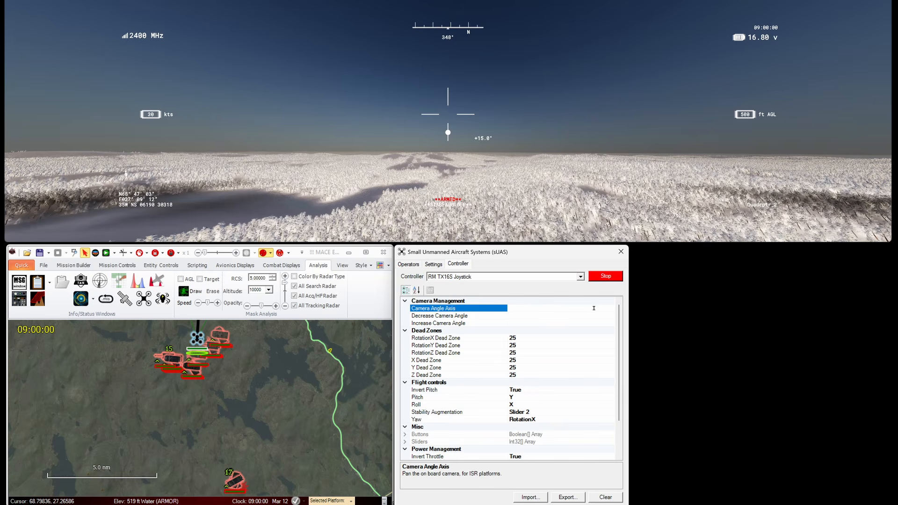
pyautogui.click(593, 313)
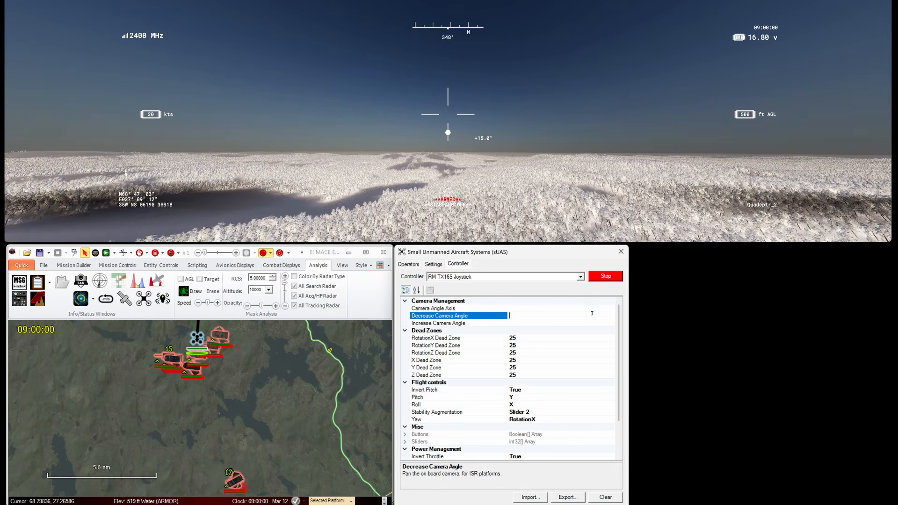
pyautogui.click(589, 324)
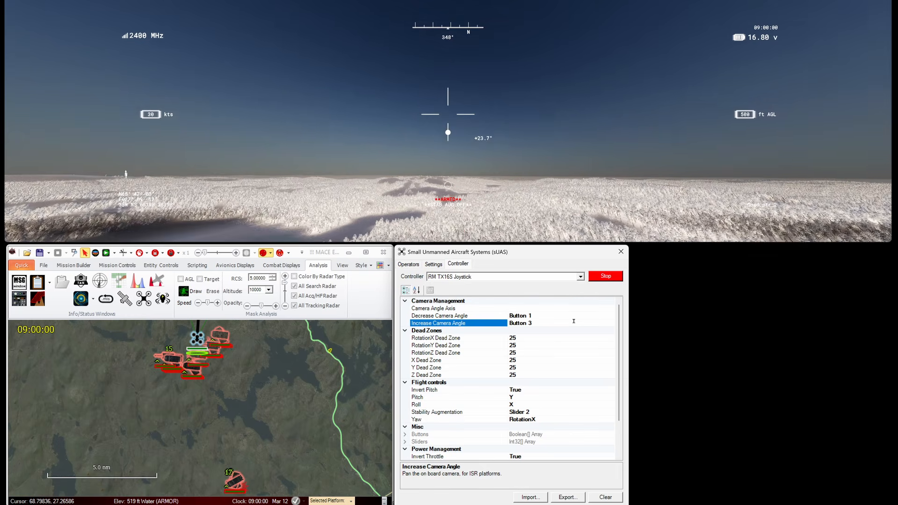
pyautogui.scroll(-2, 596, 392)
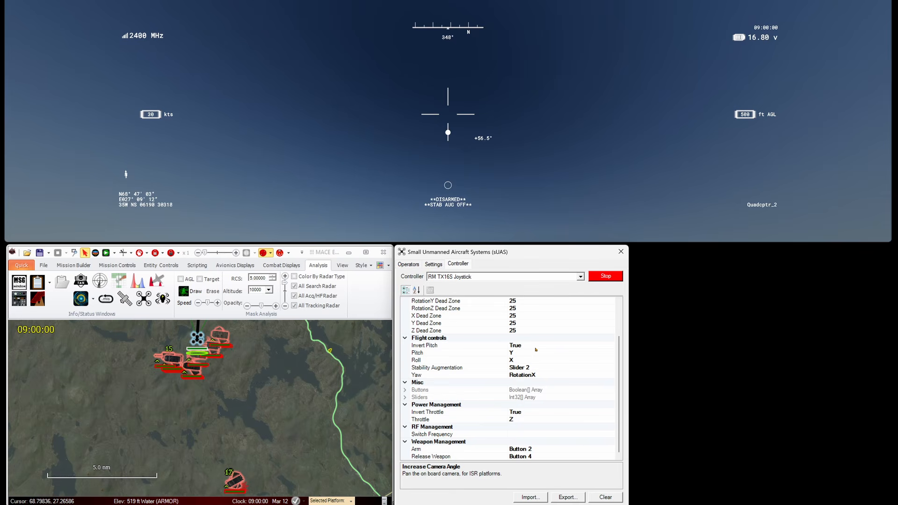
# Step: Remap Pitch to the Y axis and Arm to Button 3, then stop programming
pyautogui.click(535, 352)
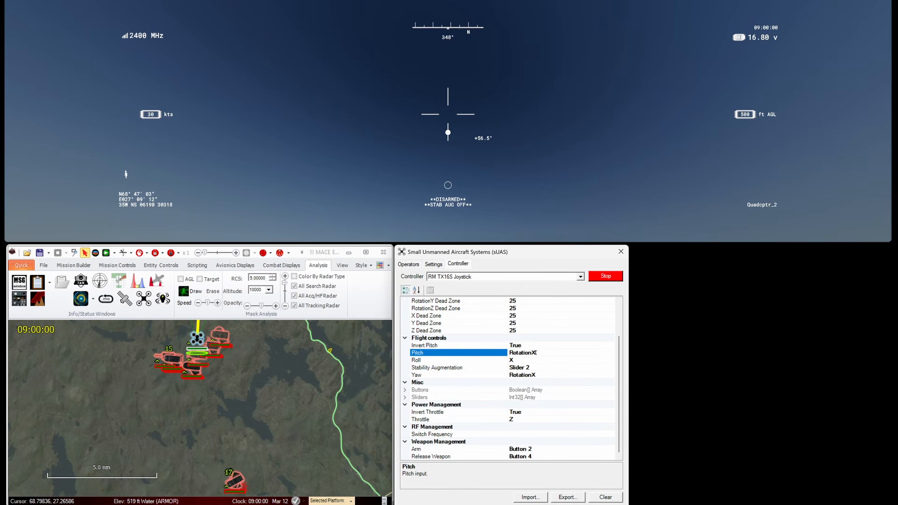
pyautogui.click(566, 411)
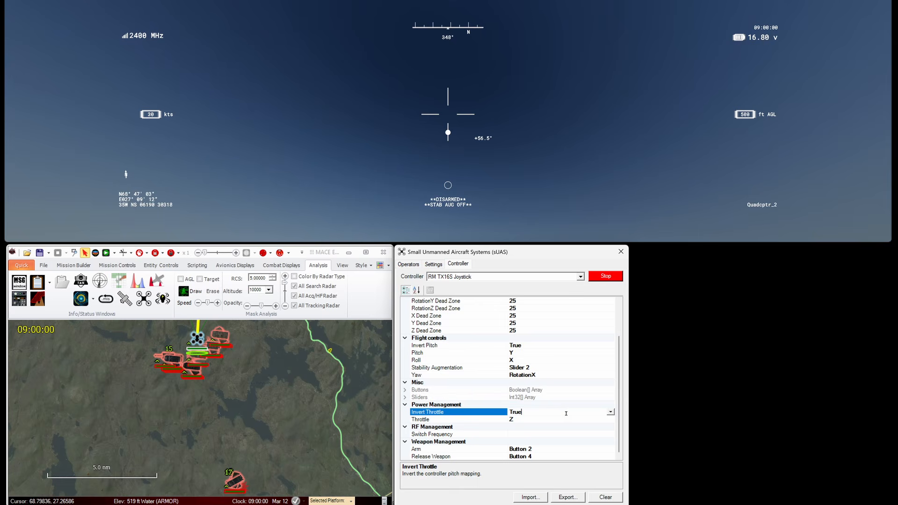
pyautogui.click(569, 447)
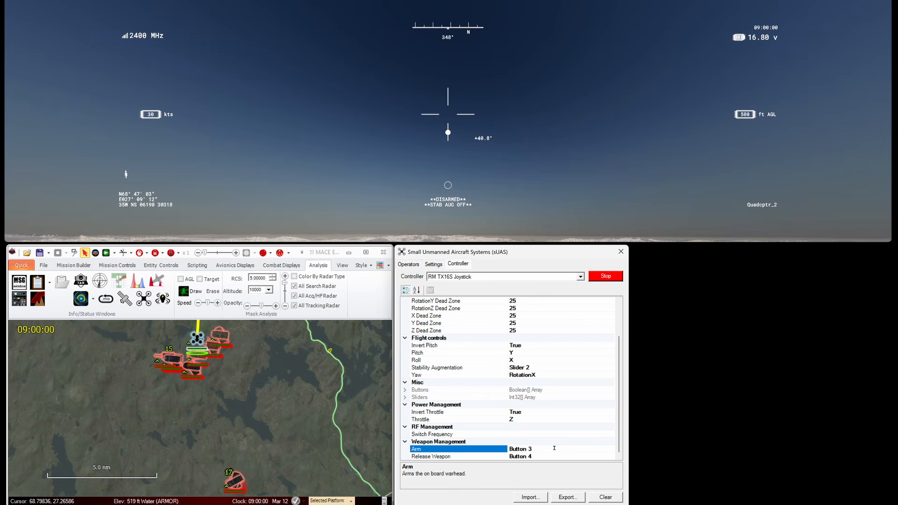
pyautogui.click(544, 456)
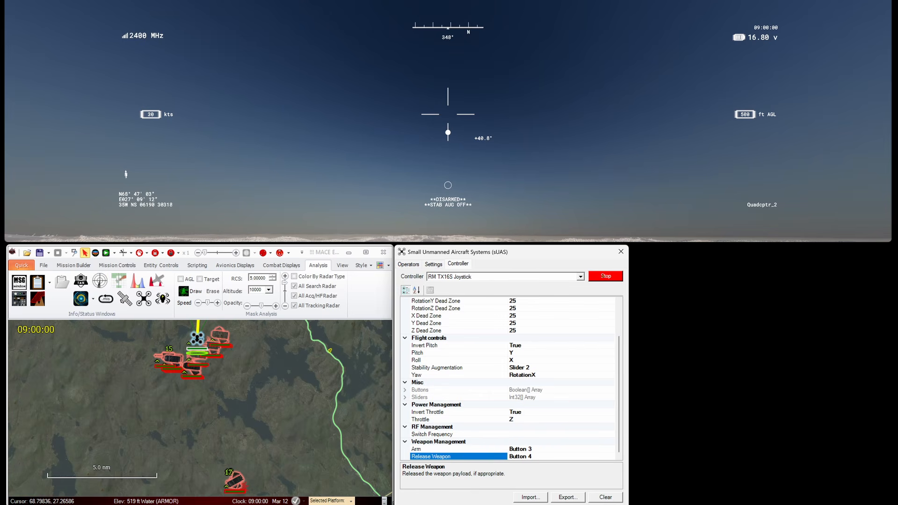
pyautogui.click(603, 277)
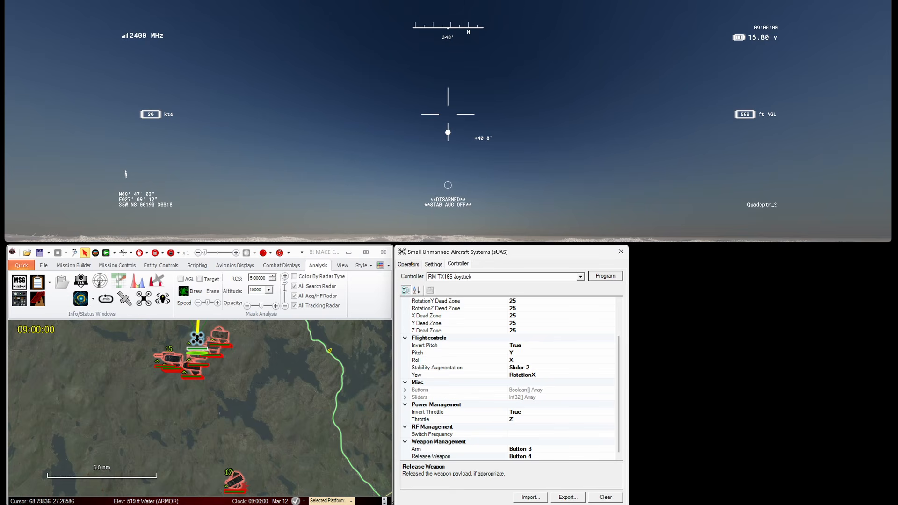
pyautogui.click(411, 265)
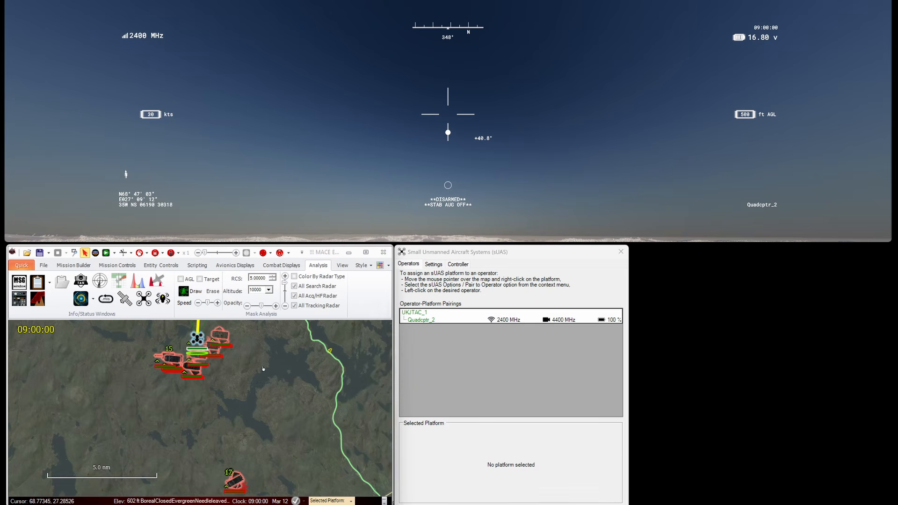
# Step: Pan the map and zoom in closely on the quadcopter icon
pyautogui.moveTo(262, 369); pyautogui.dragTo(272, 458)
pyautogui.scroll(4, 208, 428)
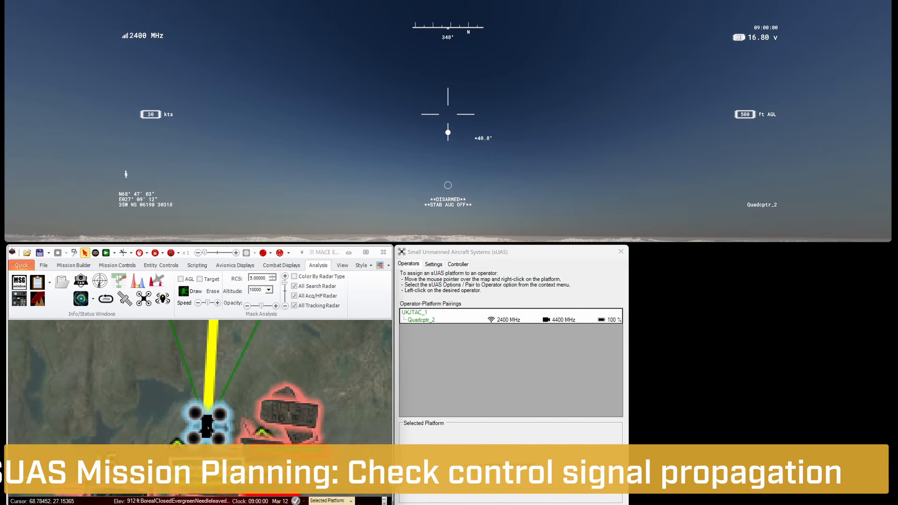
pyautogui.scroll(-4, 208, 427)
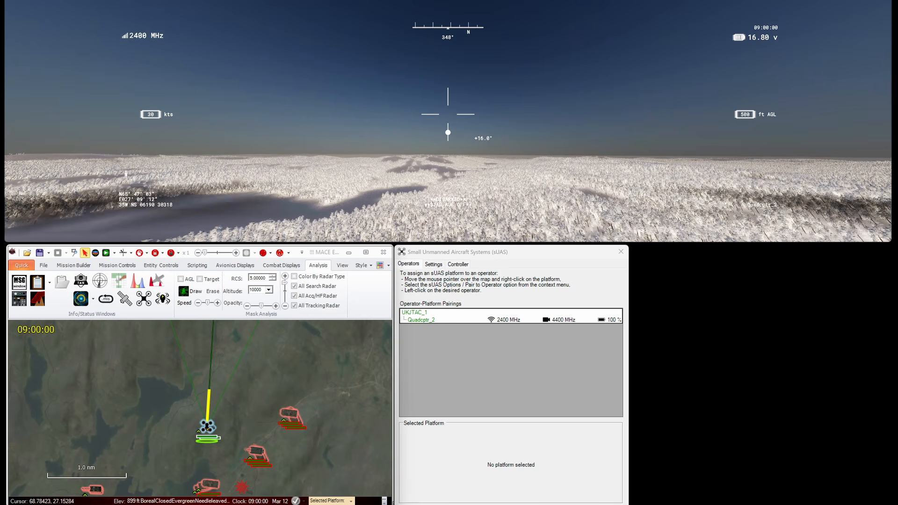
pyautogui.scroll(3, 213, 428)
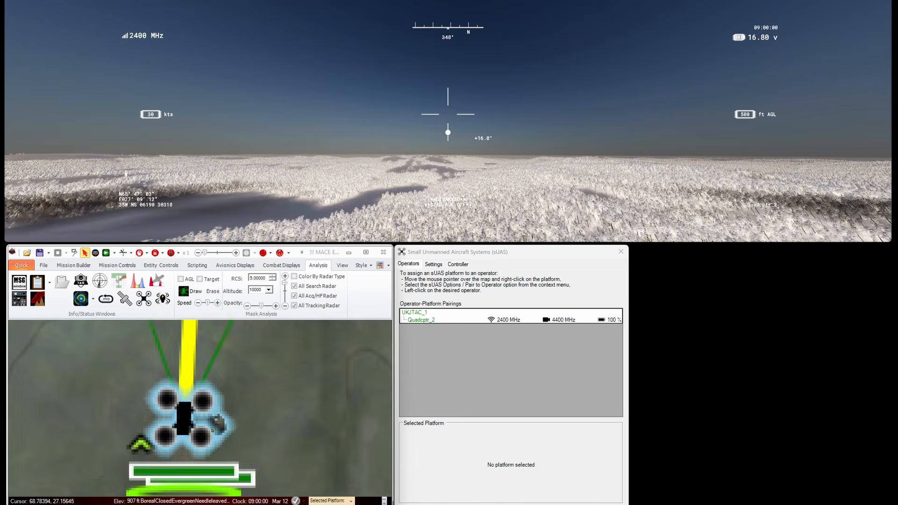
# Step: Open UKJTAC_1's Mission Rehearsal Toolbox on ESM / Radio and tick FPV Controller Transmitter
pyautogui.rightClick(200, 427)
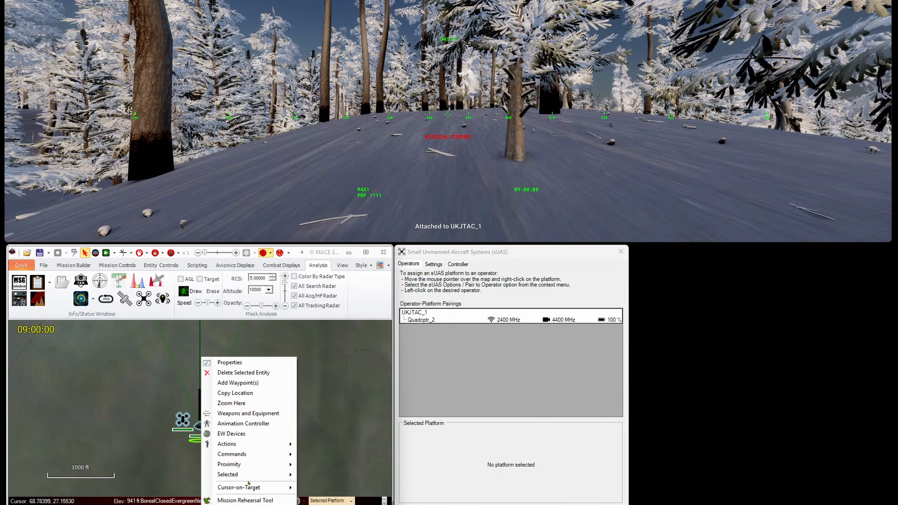
pyautogui.click(245, 500)
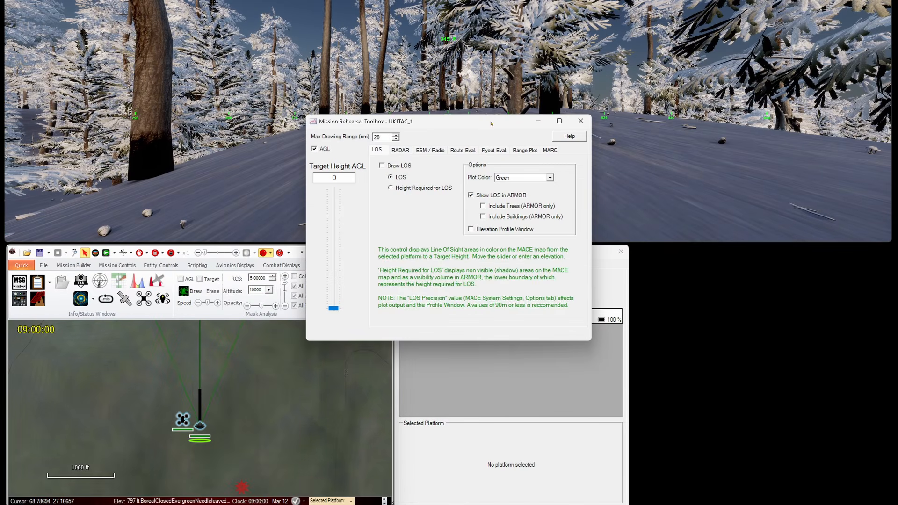
pyautogui.moveTo(491, 124); pyautogui.dragTo(796, 259)
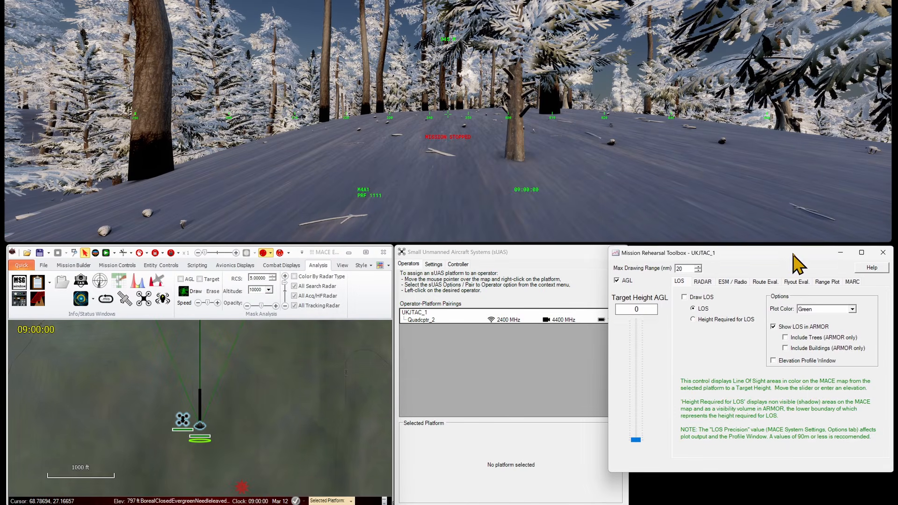
pyautogui.click(737, 281)
pyautogui.click(687, 335)
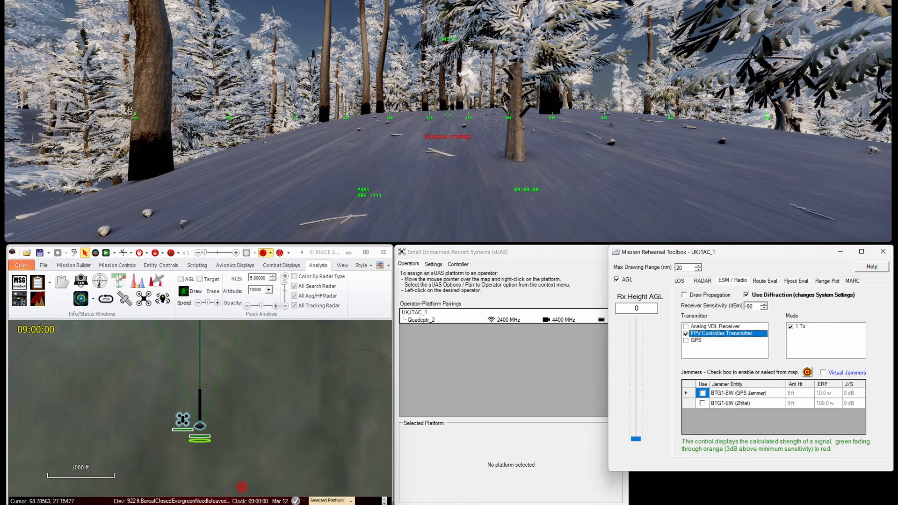
pyautogui.scroll(-5, 228, 378)
# Step: Enter 3 as Rx Height AGL and draw the propagation coverage around the drone
pyautogui.doubleClick(643, 310)
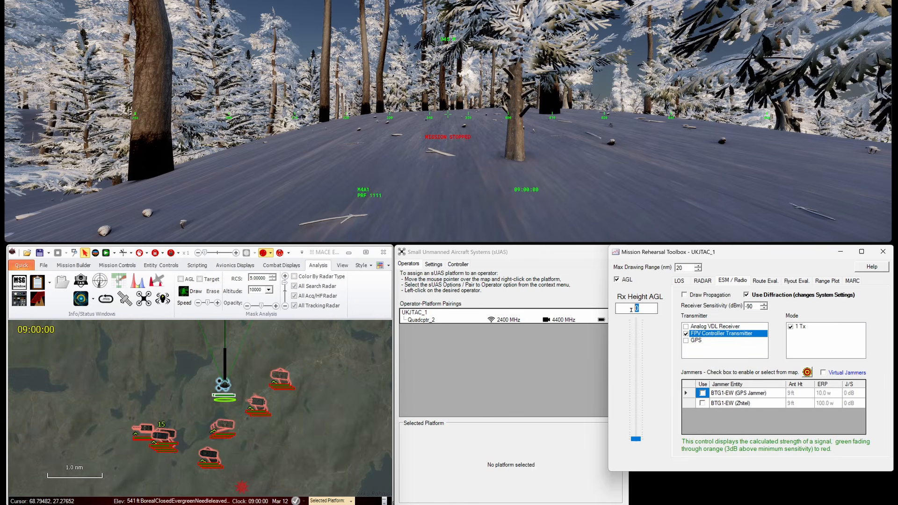
pyautogui.write('3')
pyautogui.click(685, 295)
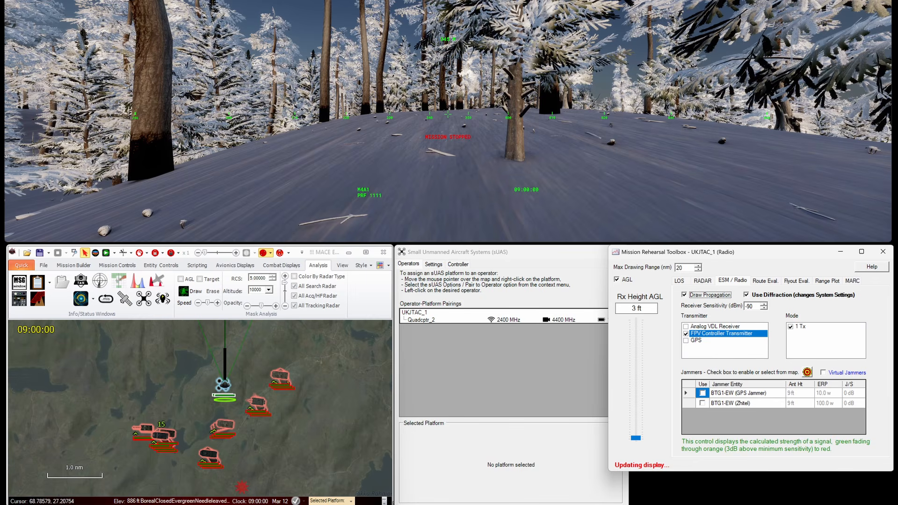
pyautogui.doubleClick(319, 266)
pyautogui.scroll(3, 242, 392)
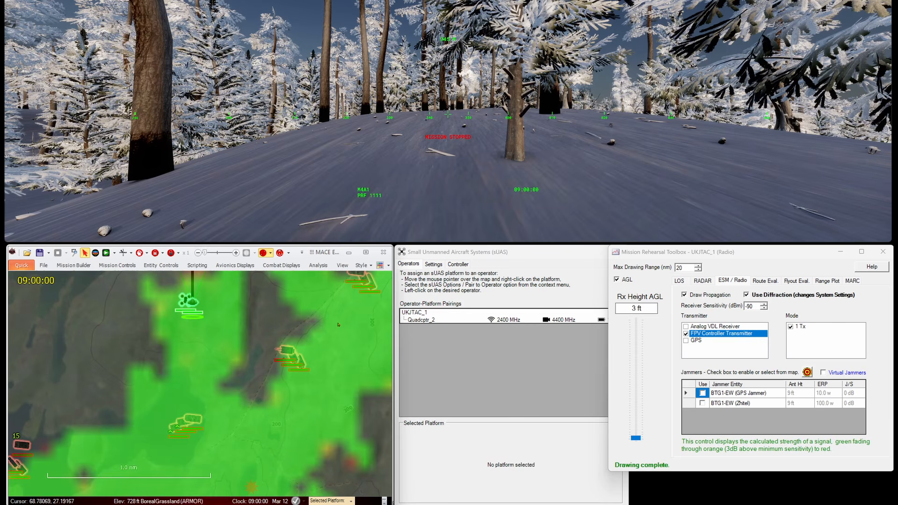
pyautogui.moveTo(215, 296); pyautogui.dragTo(196, 347)
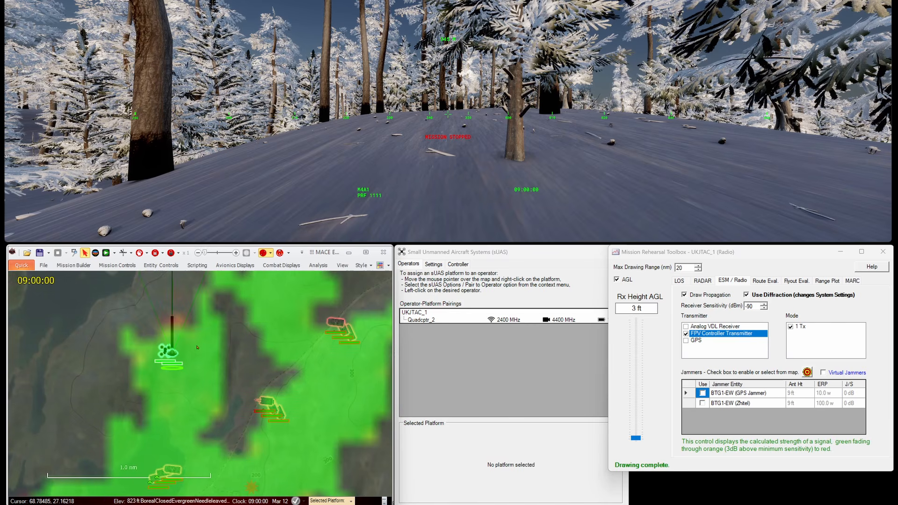
# Step: Lower the receiver height slider to 4 ft, then start a Mission Builder platform search
pyautogui.click(636, 438)
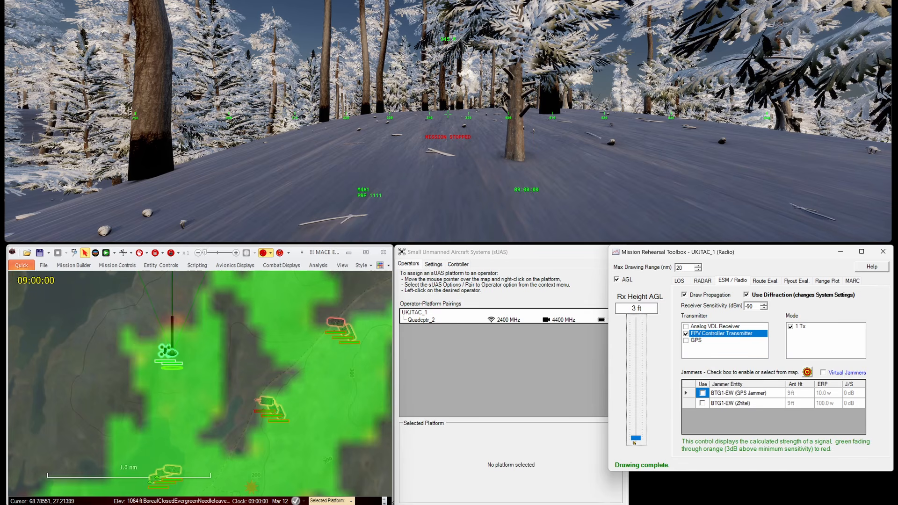
pyautogui.moveTo(634, 443); pyautogui.dragTo(638, 436)
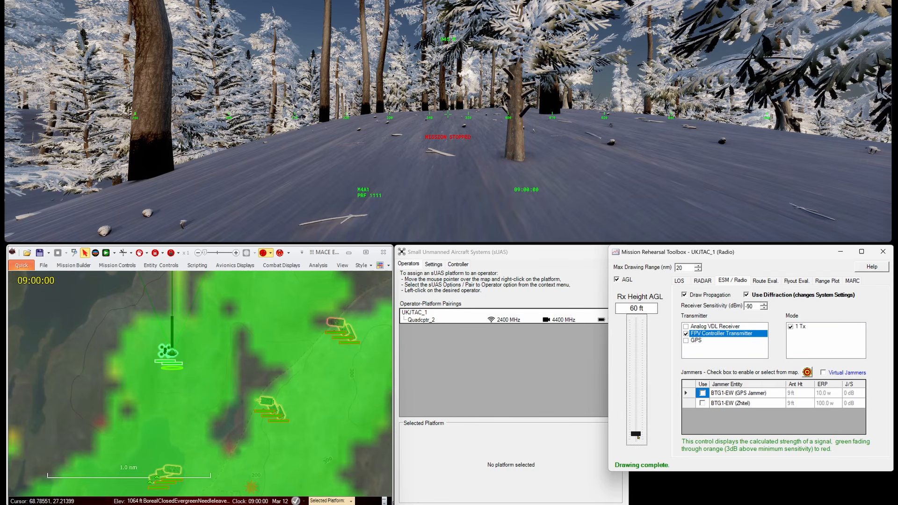
pyautogui.click(637, 438)
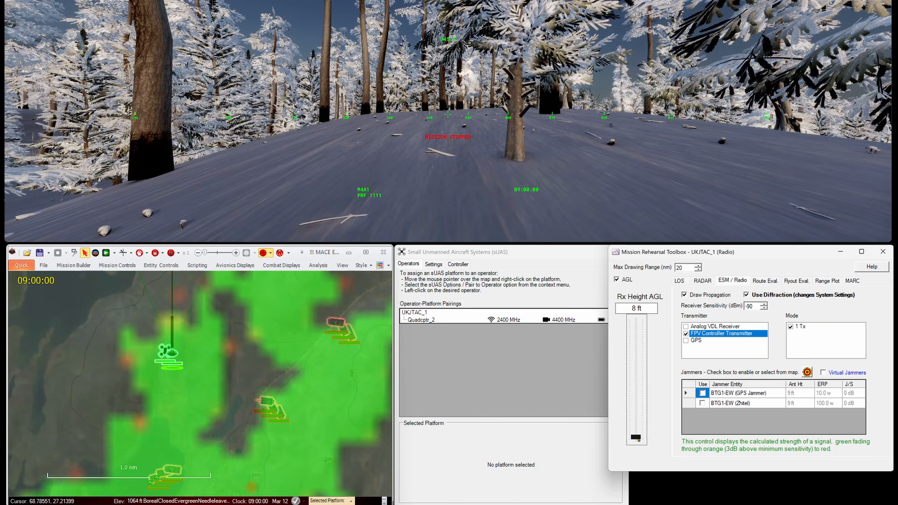
pyautogui.moveTo(639, 439); pyautogui.dragTo(638, 440)
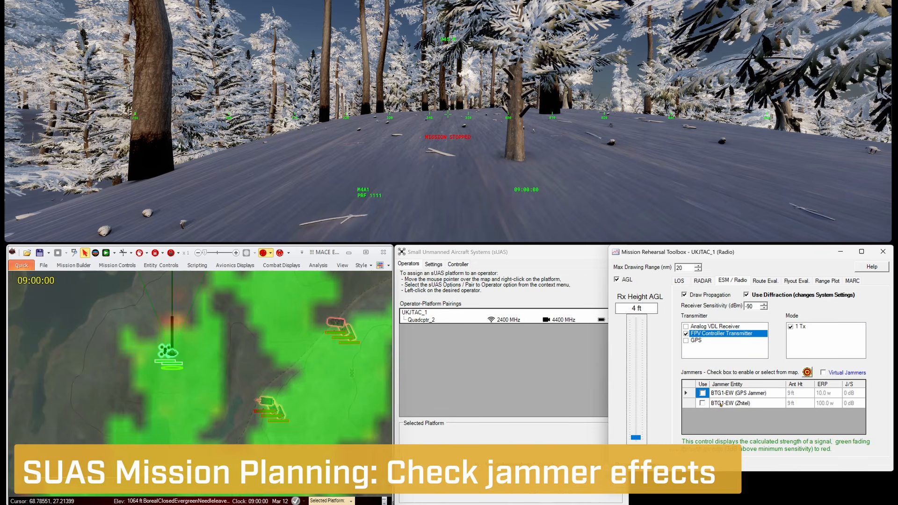
pyautogui.click(74, 265)
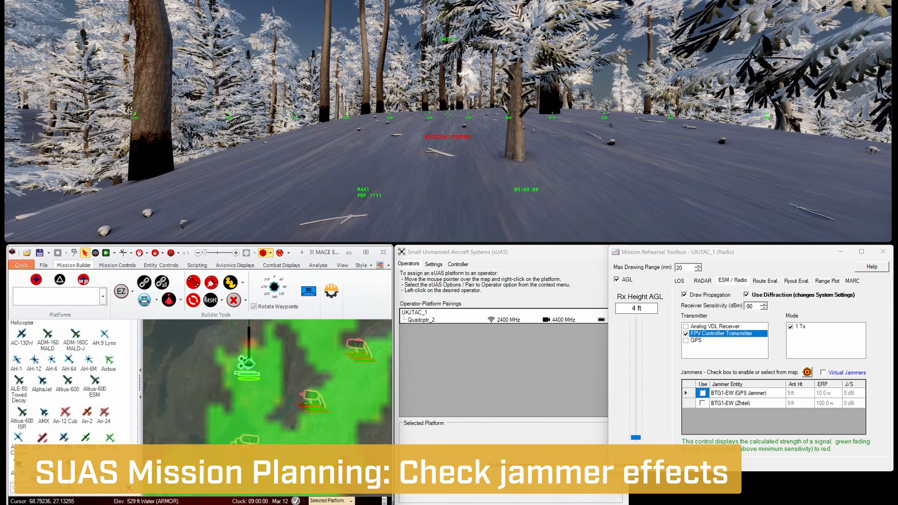
pyautogui.click(69, 487)
# Step: Search 'lee' and place a VPK LEER-2 vehicle east of the drone
pyautogui.write('lee')
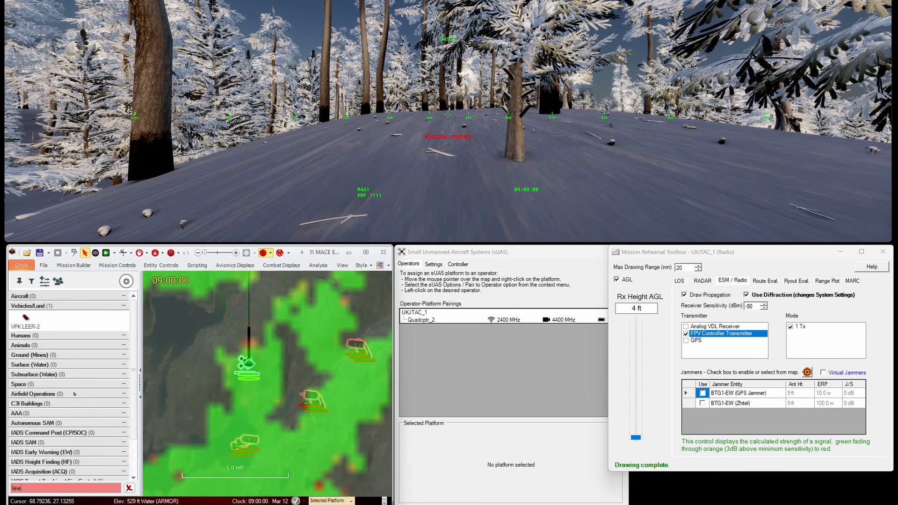
pyautogui.click(26, 321)
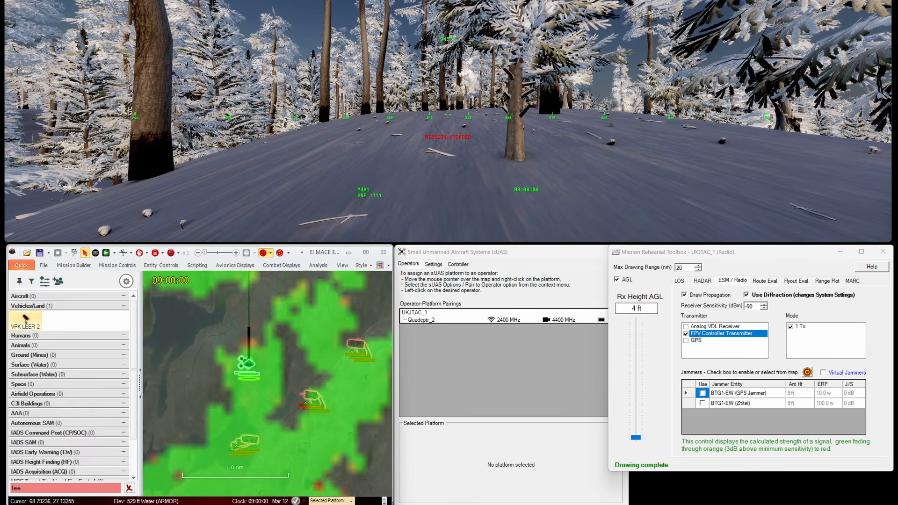
pyautogui.click(292, 373)
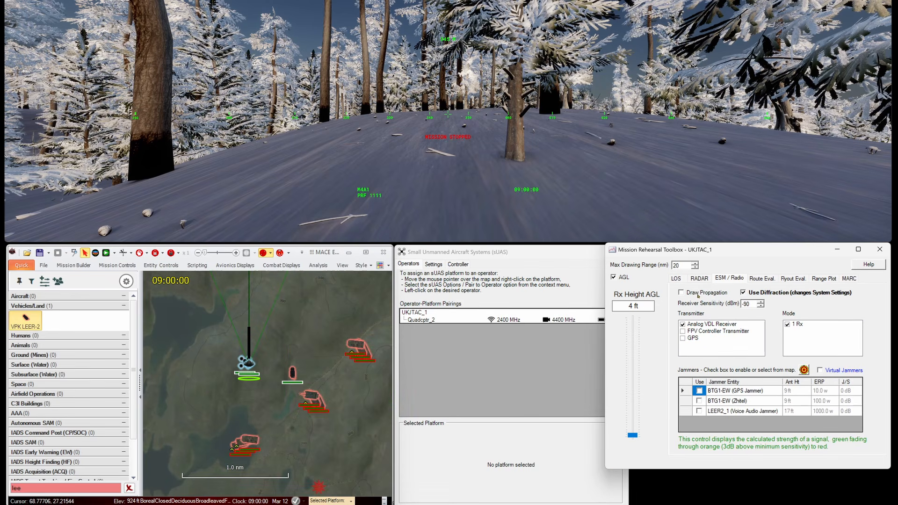
# Step: Redraw the FPV controller coverage and toggle the LEER2_1 jammer on and off to compare
pyautogui.click(693, 331)
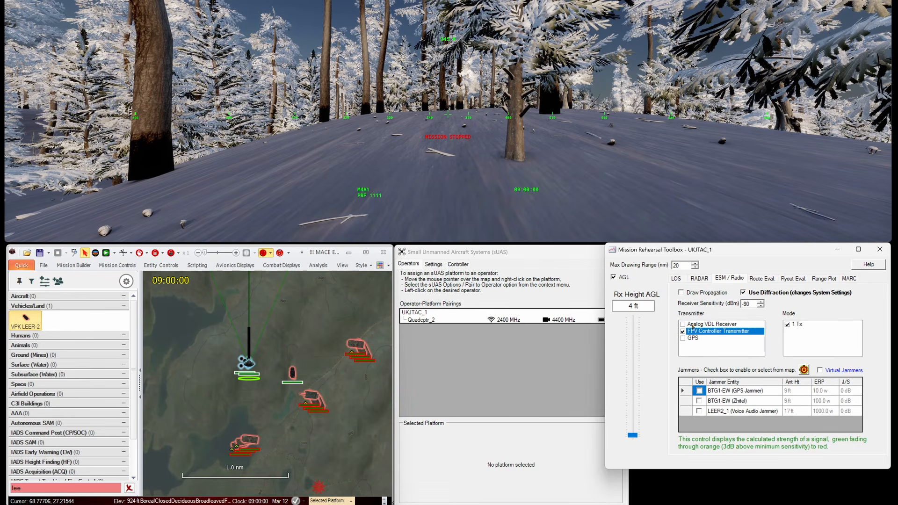
pyautogui.click(694, 293)
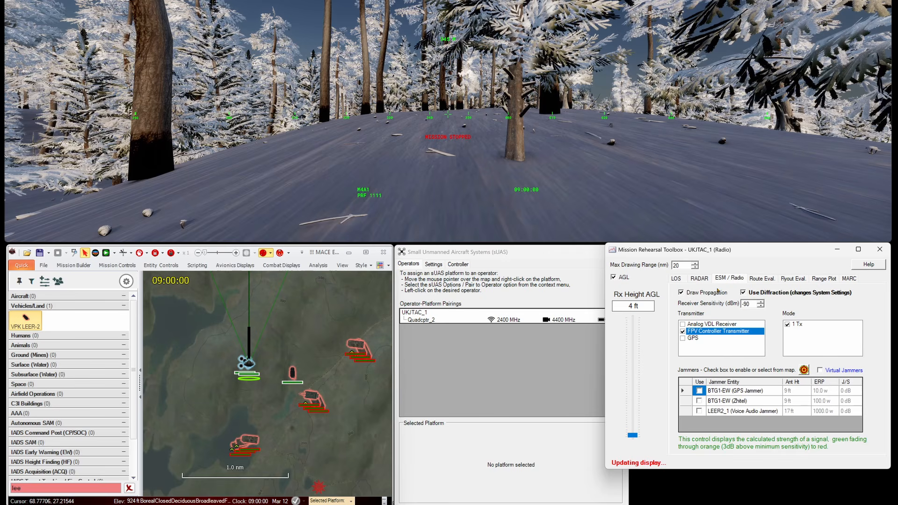
pyautogui.click(700, 412)
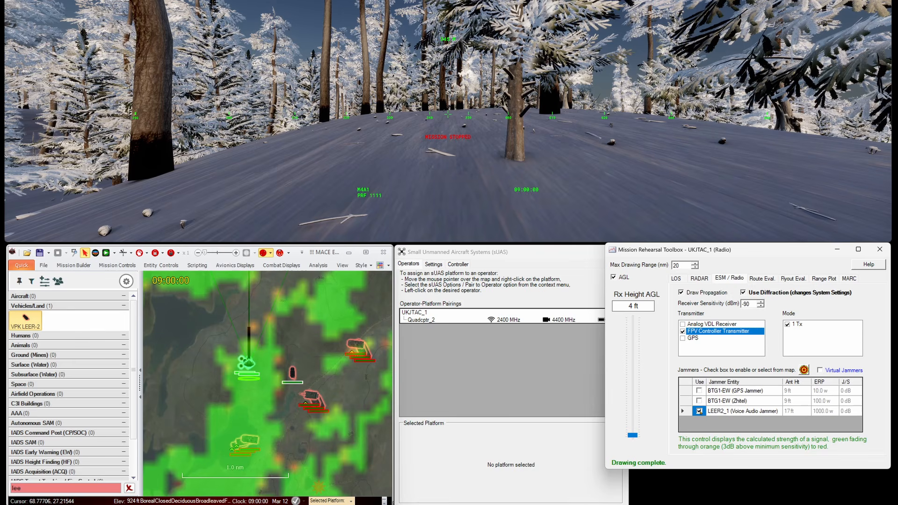
pyautogui.click(700, 412)
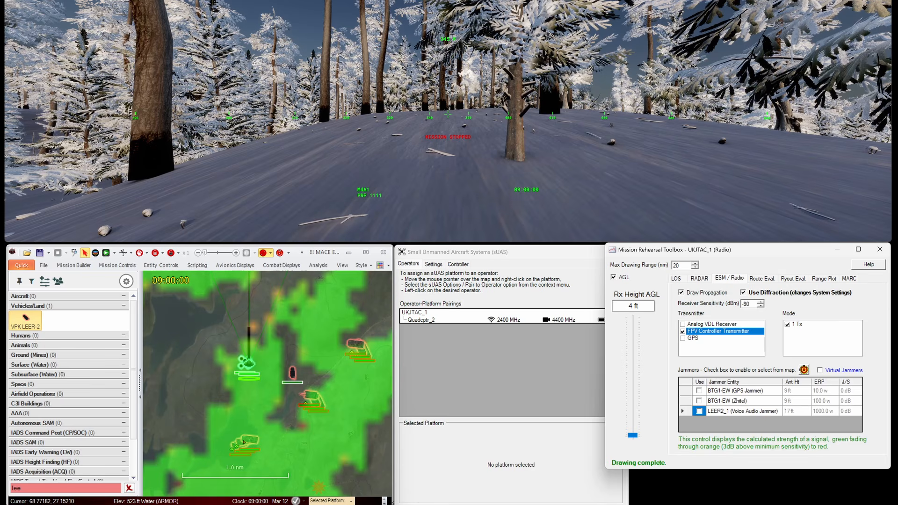
# Step: Include virtual jammers and add jamming from the lower vehicle on the map
pyautogui.click(824, 371)
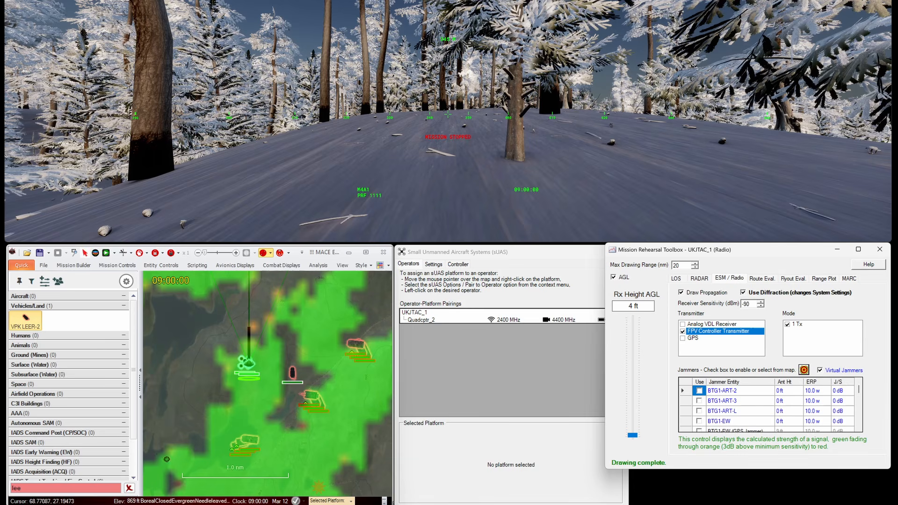
pyautogui.click(249, 439)
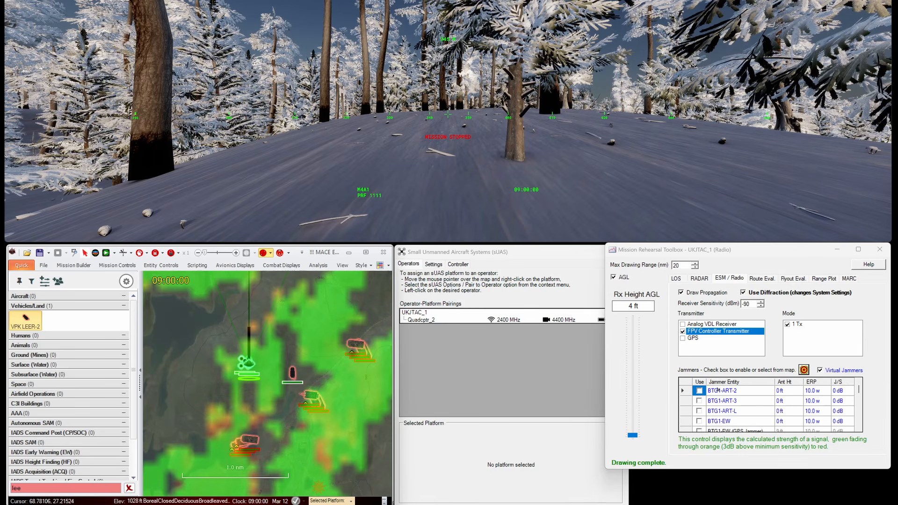
pyautogui.moveTo(860, 389); pyautogui.dragTo(864, 405)
# Step: Set jammer BTG1-MR2-L's ERP to 50 W and hide the signal propagation overlay
pyautogui.click(816, 412)
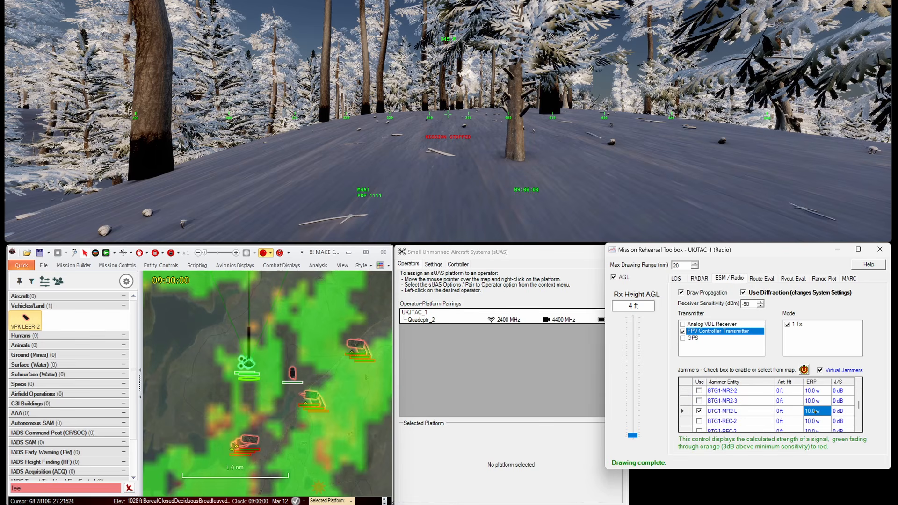
pyautogui.write('50')
pyautogui.press('Return')
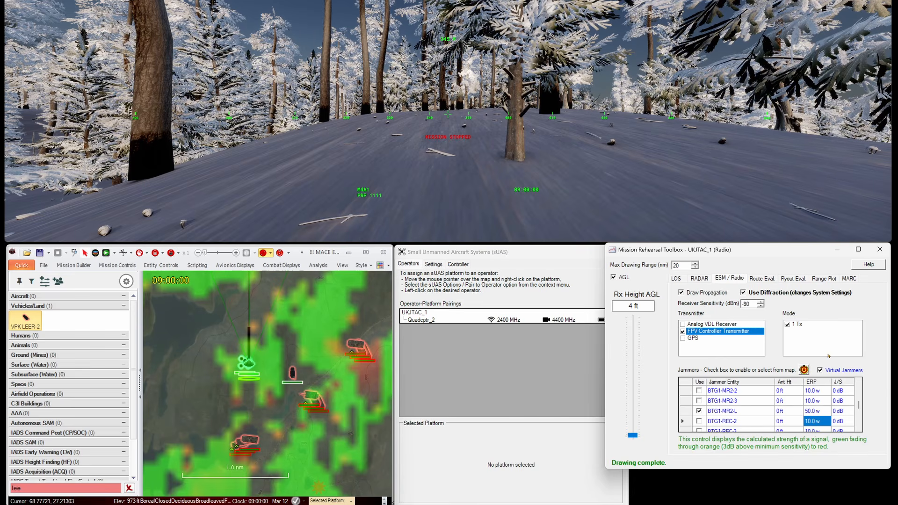
pyautogui.click(709, 294)
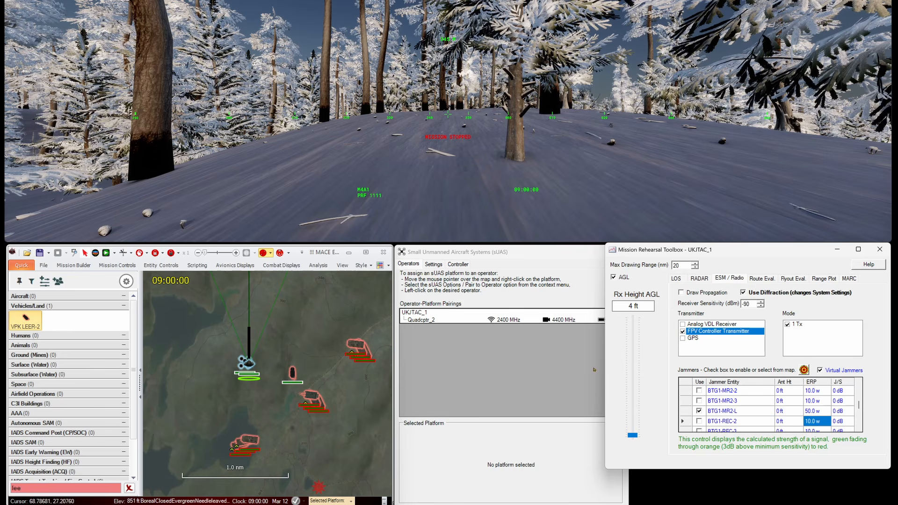
# Step: Close the Mission Rehearsal Toolbox, start the simulation, and attach the camera to operator UKJTAC_1
pyautogui.click(85, 253)
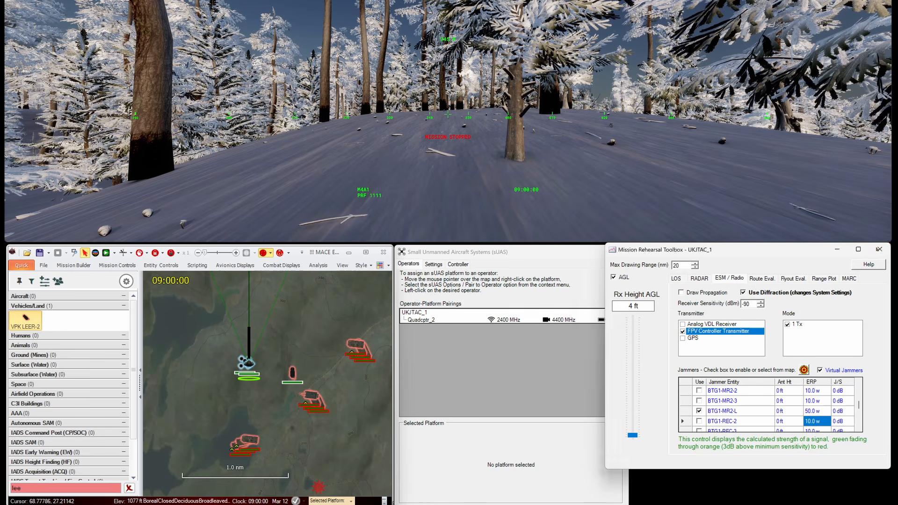
pyautogui.click(879, 250)
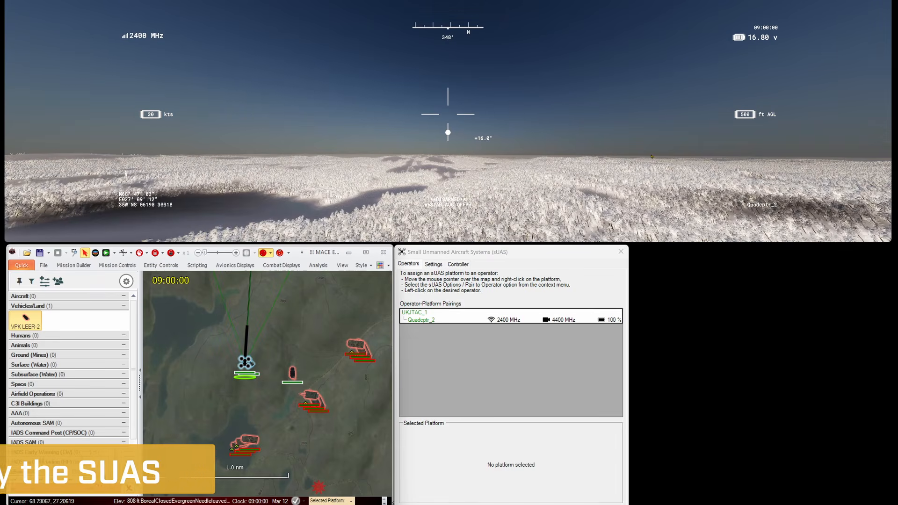
pyautogui.click(106, 253)
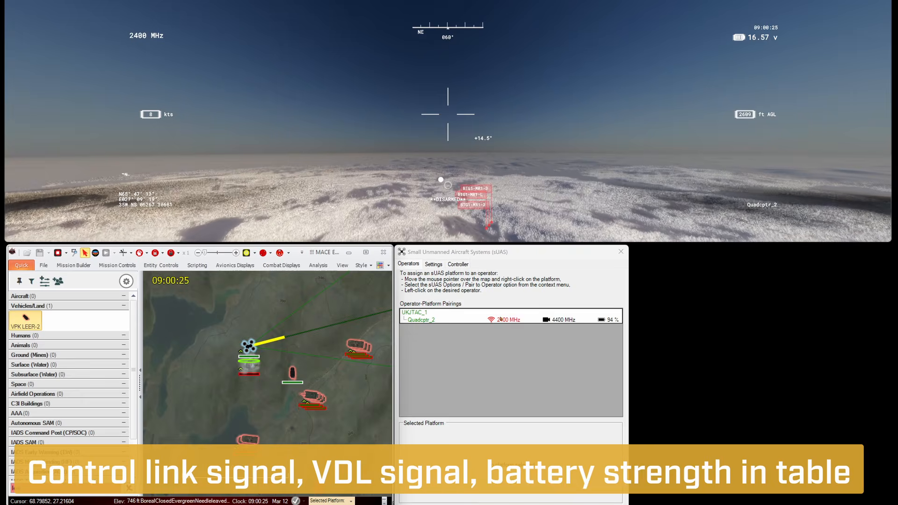
pyautogui.click(250, 366)
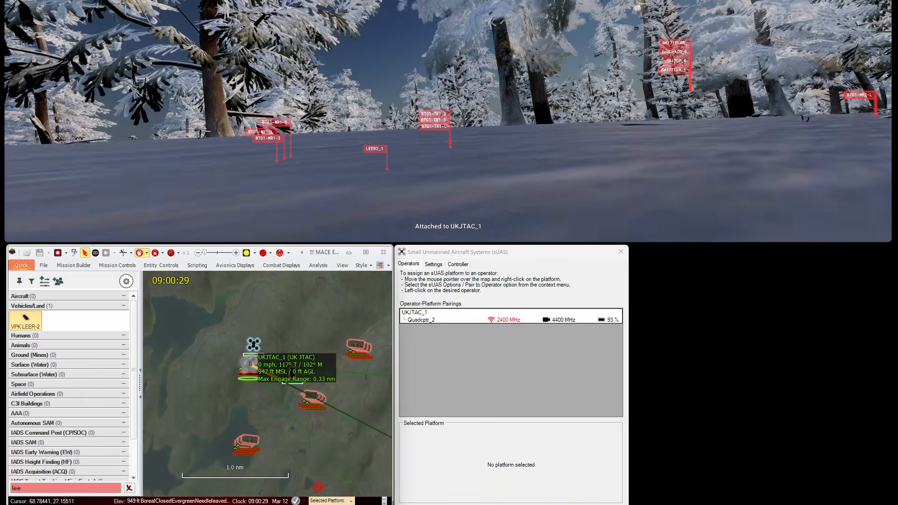
# Step: Attach the camera back to Quadcptr_2 and show its pairing details, now jammed to 0%
pyautogui.click(253, 344)
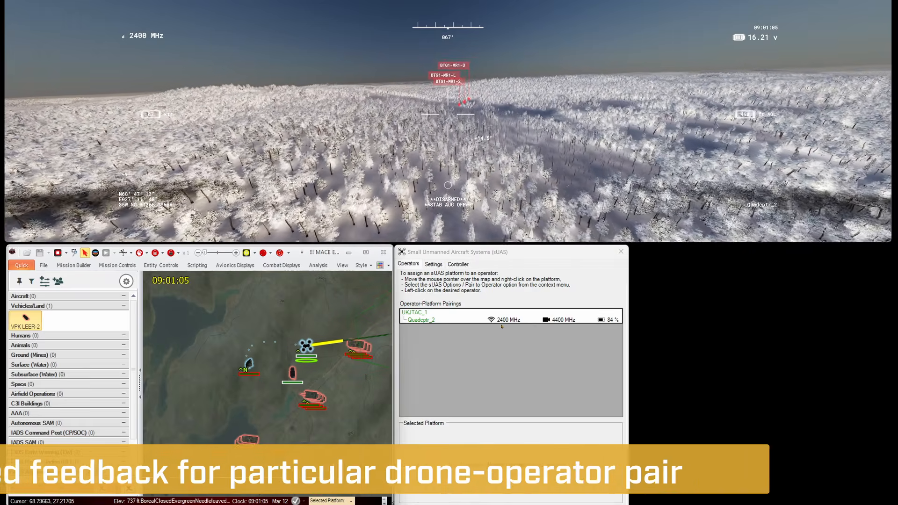
pyautogui.click(516, 321)
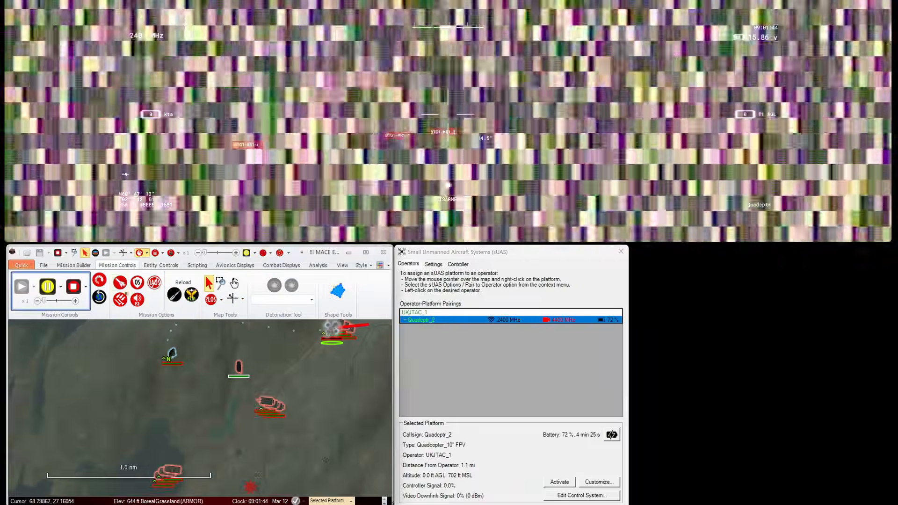
# Step: Drag the jammed quadcopter away from the jamming vehicles and show the sUAS Settings page
pyautogui.click(137, 298)
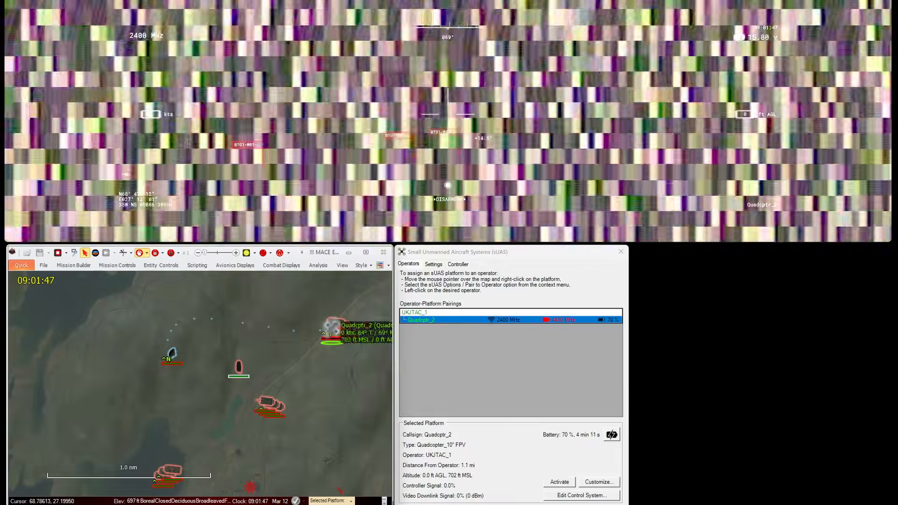
pyautogui.moveTo(333, 332); pyautogui.dragTo(251, 357)
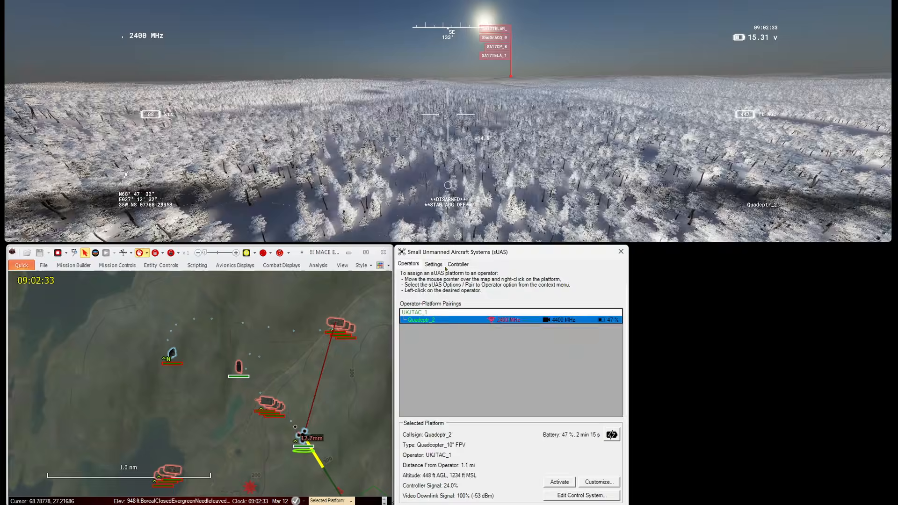
pyautogui.click(433, 265)
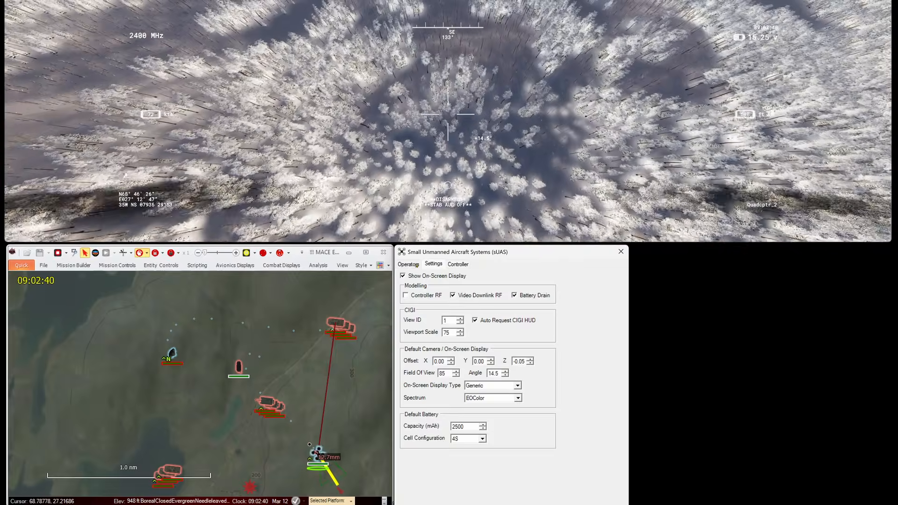
# Step: Return to the Operators pairings, where Quadcptr_2's controller and video links read 100%
pyautogui.click(416, 265)
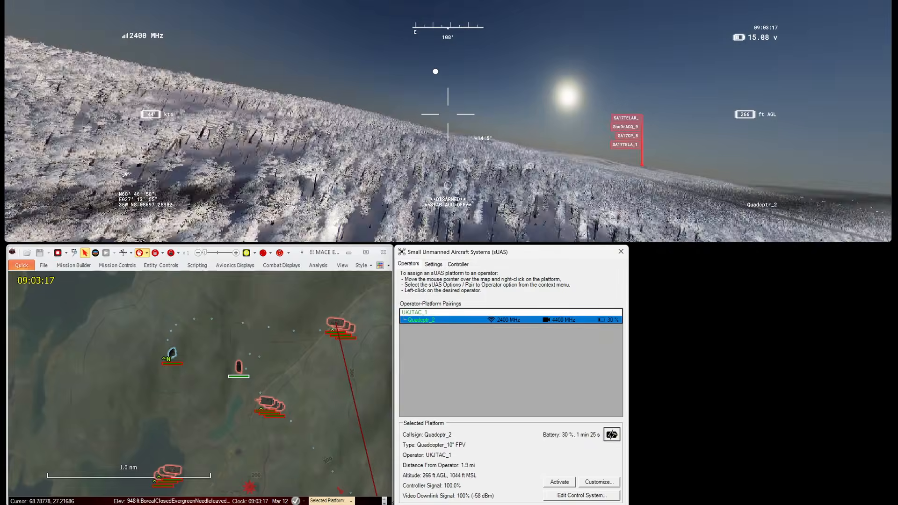
# Step: Refill Quadcptr_2's battery to 100% and review its 2400/4400 MHz platform settings unchanged
pyautogui.click(612, 435)
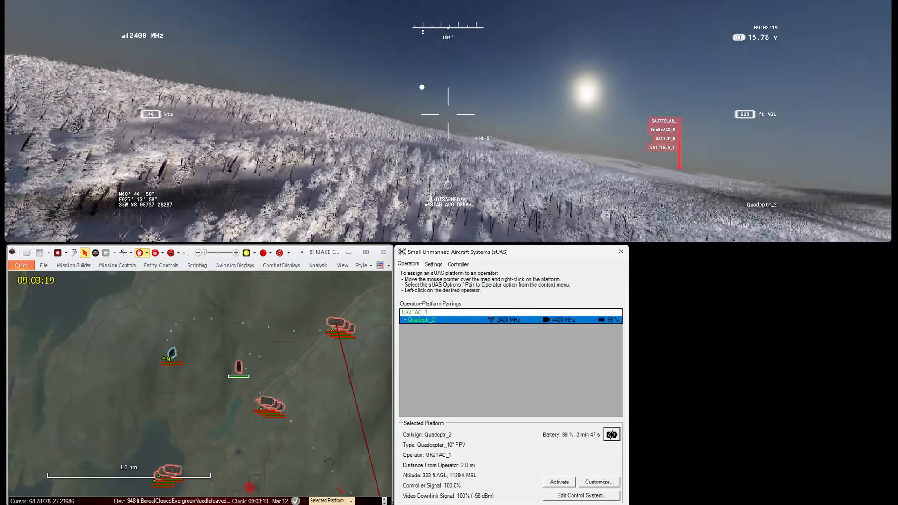
pyautogui.click(595, 484)
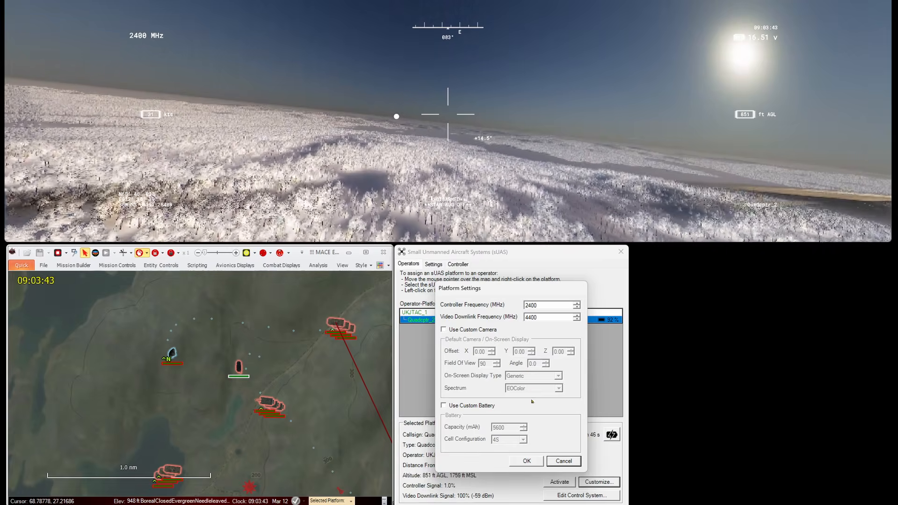
pyautogui.click(567, 461)
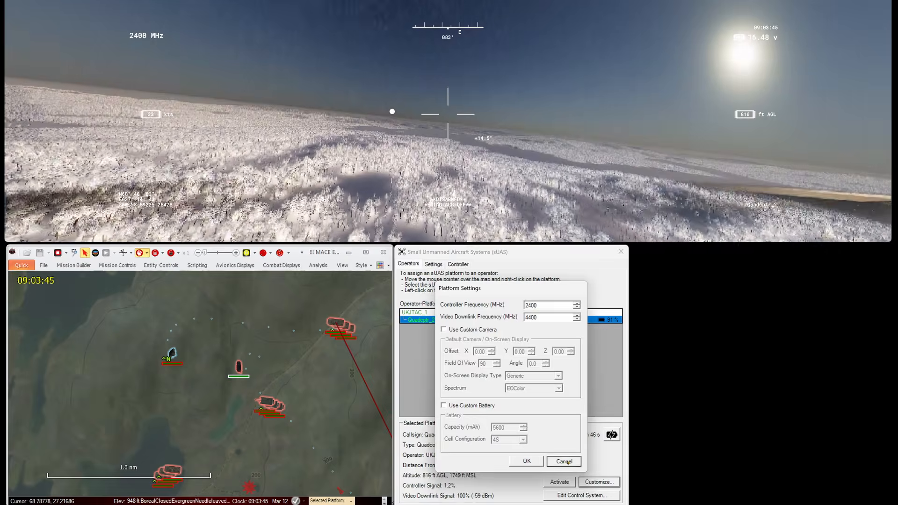
pyautogui.click(589, 496)
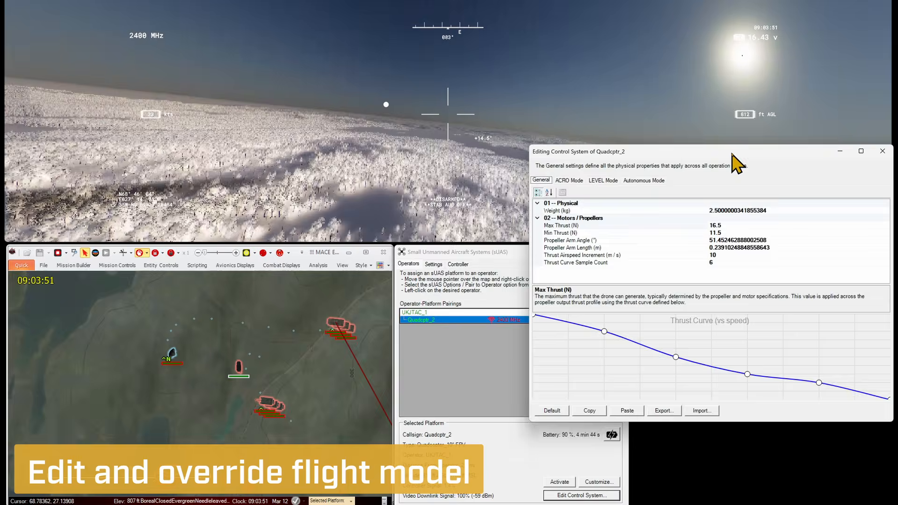
# Step: Raise two points on Quadcptr_2's thrust-versus-speed curve and check the Min Thrust description
pyautogui.moveTo(738, 164); pyautogui.dragTo(705, 223)
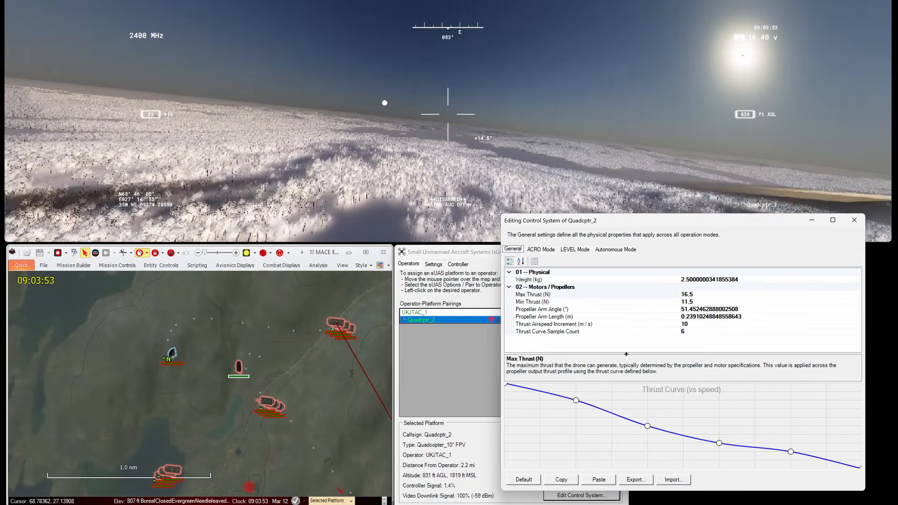
pyautogui.moveTo(579, 396); pyautogui.dragTo(583, 392)
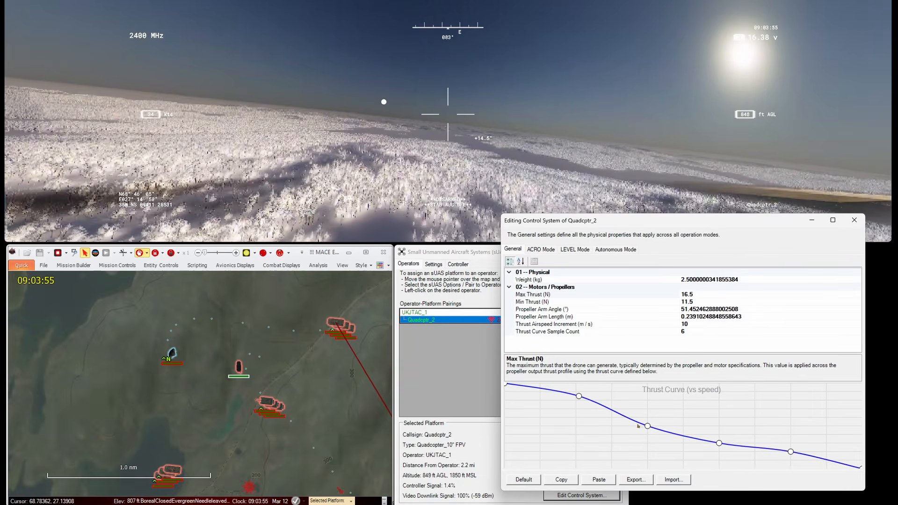
pyautogui.moveTo(648, 427); pyautogui.dragTo(652, 418)
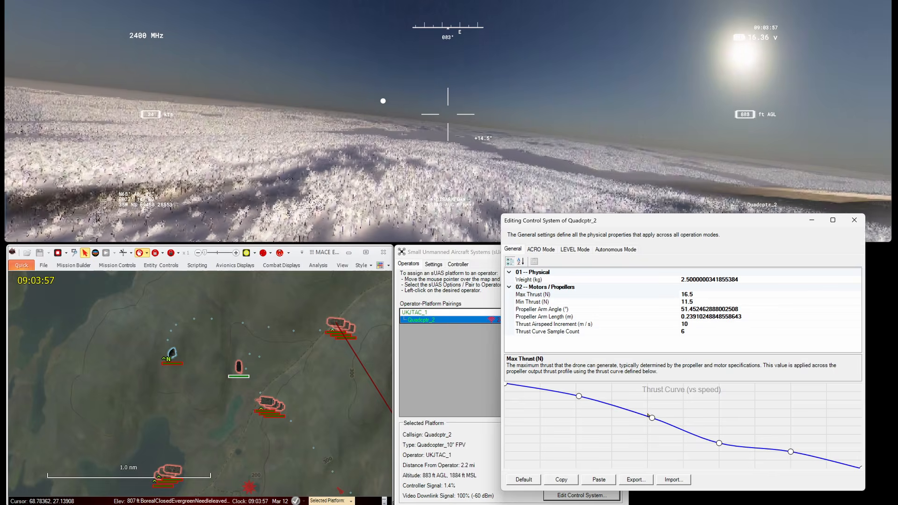
pyautogui.click(624, 302)
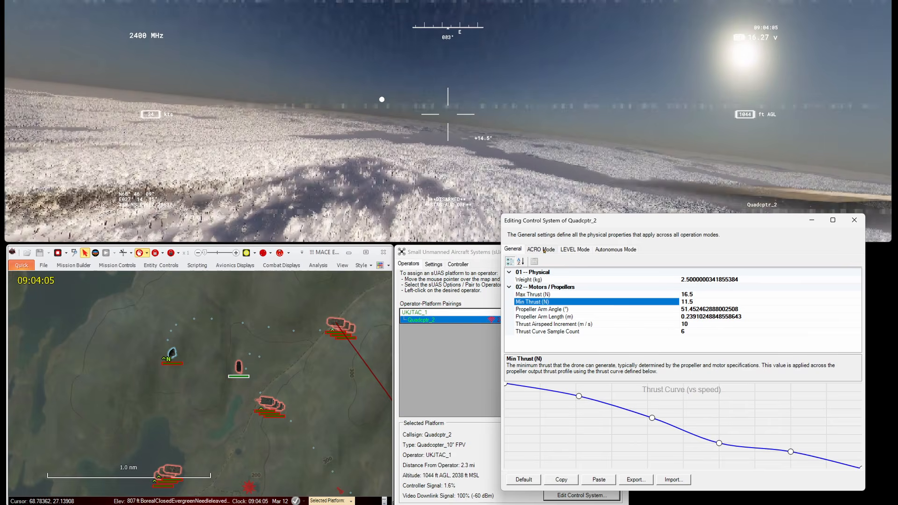
# Step: Review the ACRO, LEVEL and Autonomous mode gains, then close the control system editor
pyautogui.click(545, 250)
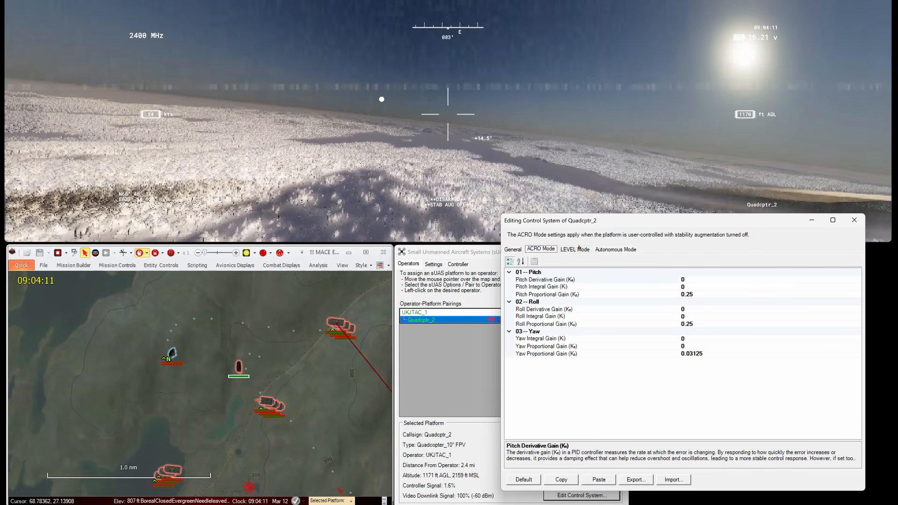
pyautogui.click(580, 249)
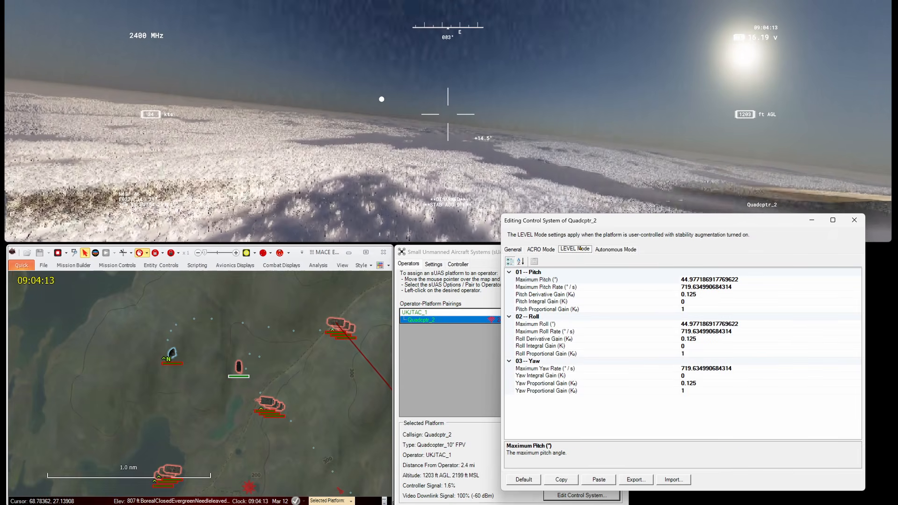
pyautogui.click(605, 250)
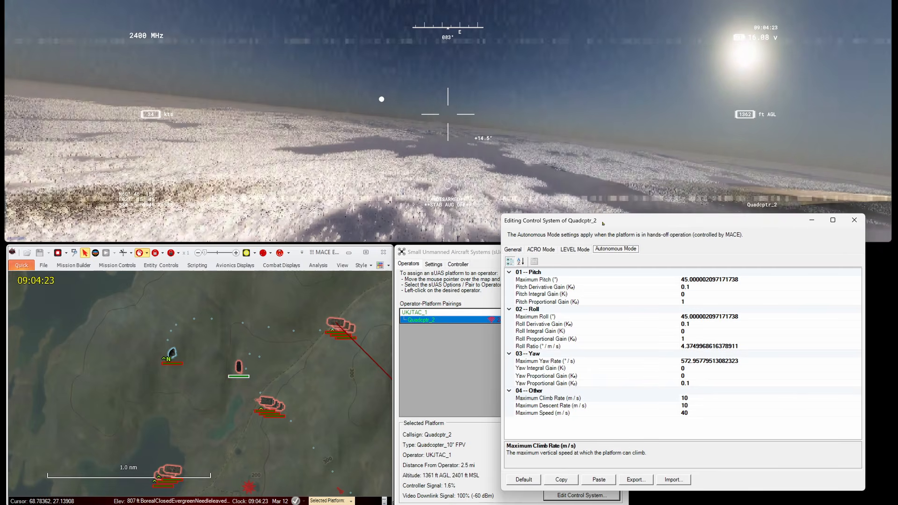
pyautogui.press('Left')
pyautogui.press('Left')
pyautogui.press('Left')
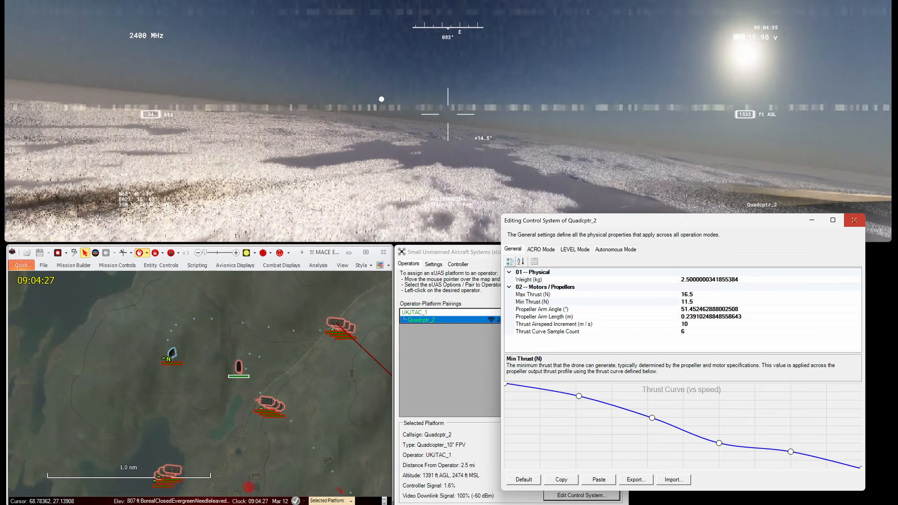
pyautogui.click(855, 220)
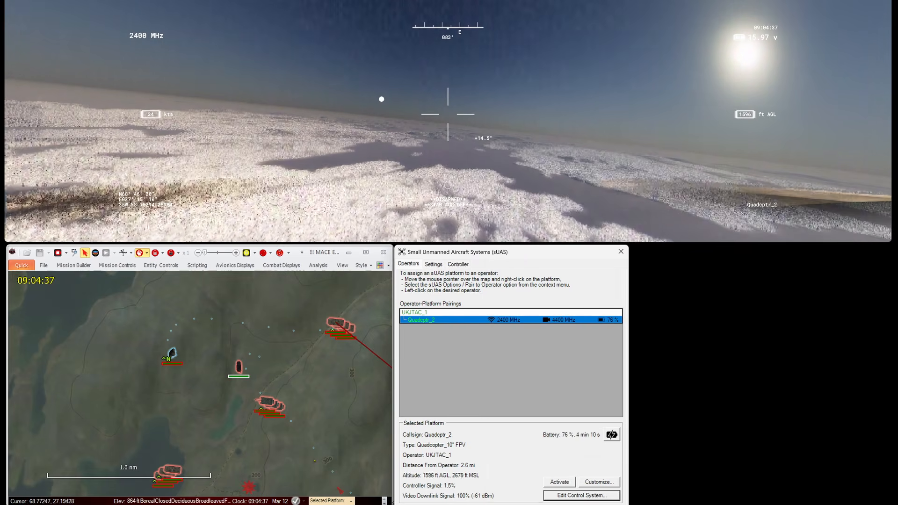
# Step: Briefly open Quadcptr_2's control system editor from its map options, then drag it beside its operator
pyautogui.scroll(-5, 327, 421)
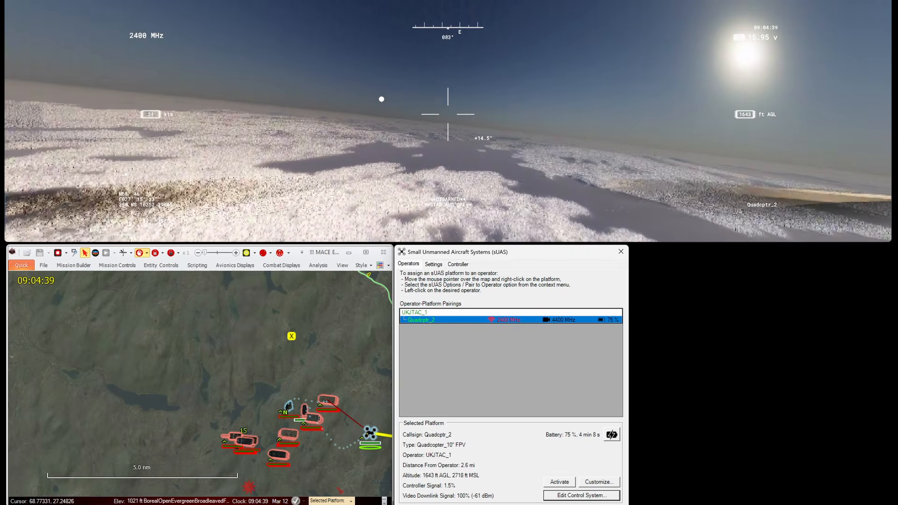
pyautogui.rightClick(367, 431)
pyautogui.moveTo(434, 501)
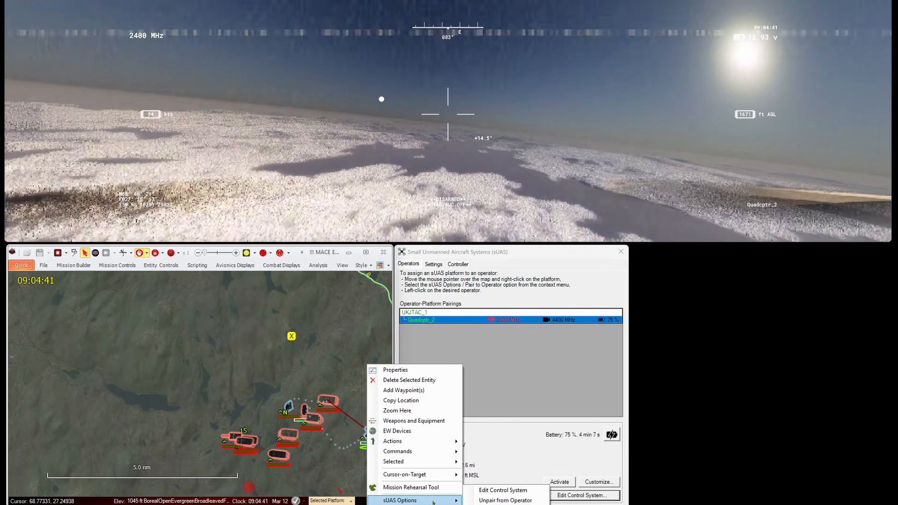
pyautogui.click(488, 491)
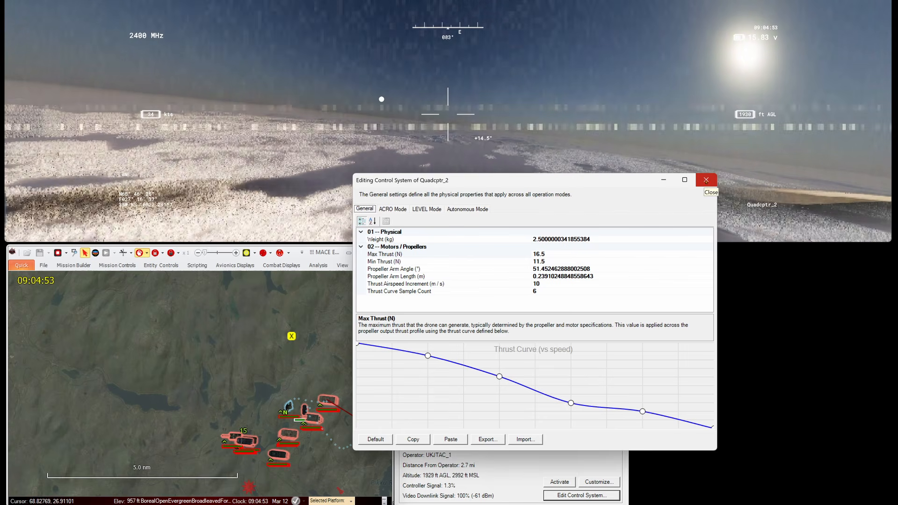
pyautogui.click(706, 180)
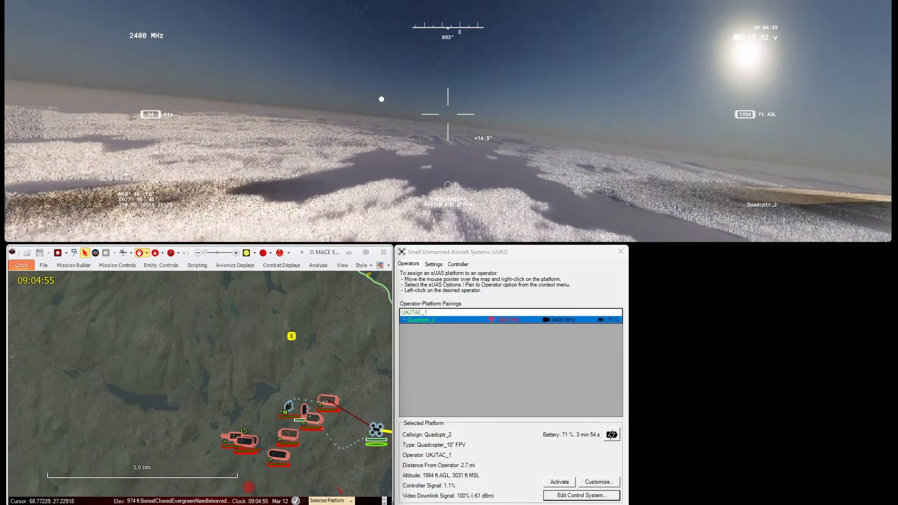
pyautogui.moveTo(376, 429); pyautogui.dragTo(283, 406)
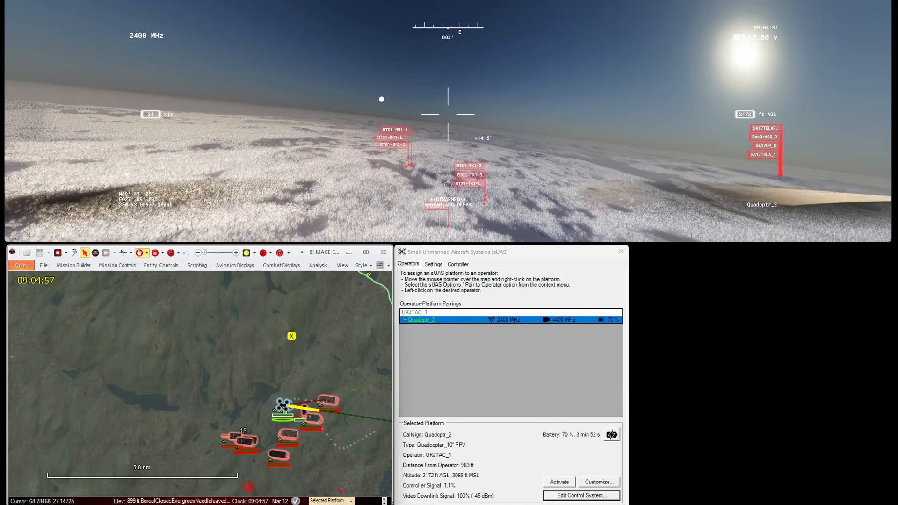